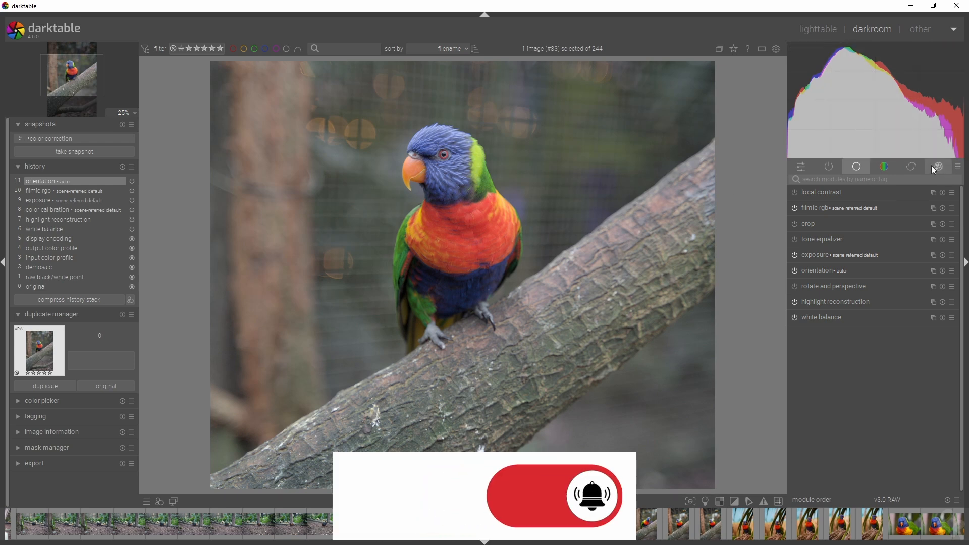
Step: Raise the overall exposure of the parrot photo slightly
{"action": "left_click_drag", "start_coordinate": [934, 146], "coordinate": [947, 146]}
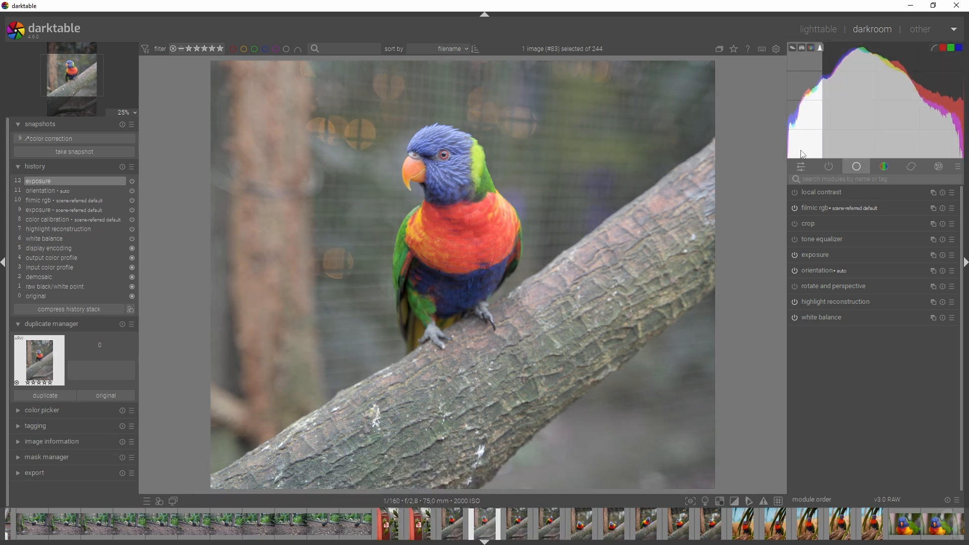
{"action": "scroll", "coordinate": [474, 238], "scroll_direction": "up", "scroll_amount": 3}
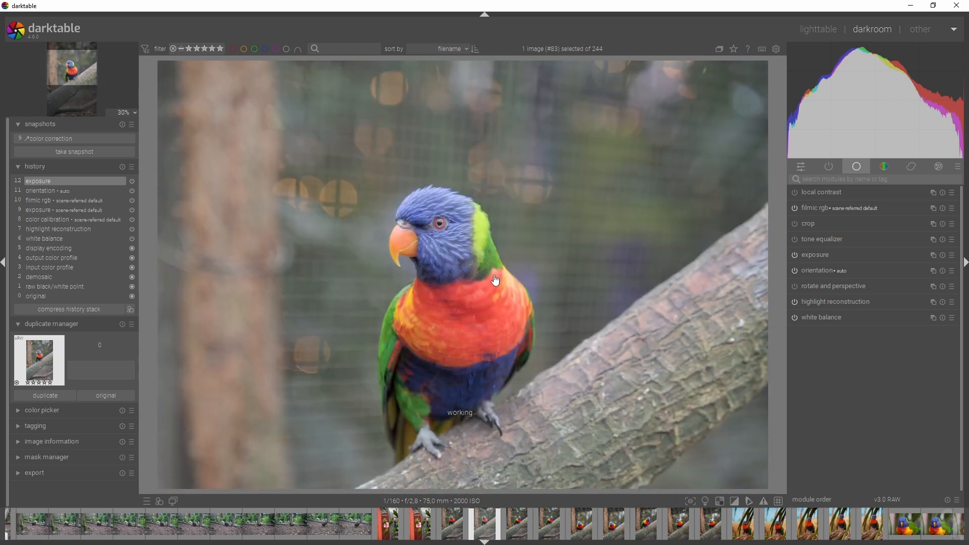
{"action": "left_click_drag", "start_coordinate": [496, 281], "coordinate": [487, 248]}
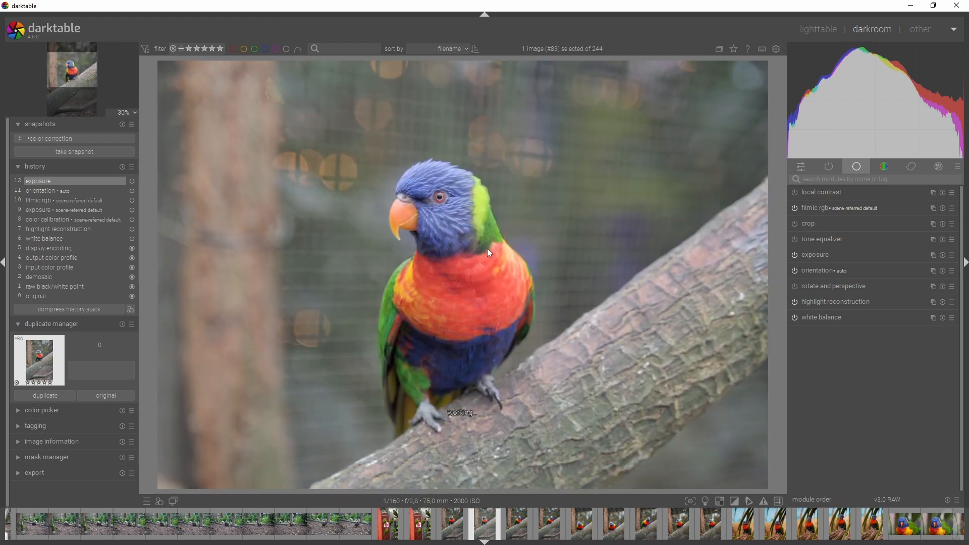
Step: Search the modules for "color balanc" and enable the color balance rgb module
{"action": "left_click", "coordinate": [852, 179]}
{"action": "type", "text": "color balanc"}
{"action": "left_click", "coordinate": [796, 193]}
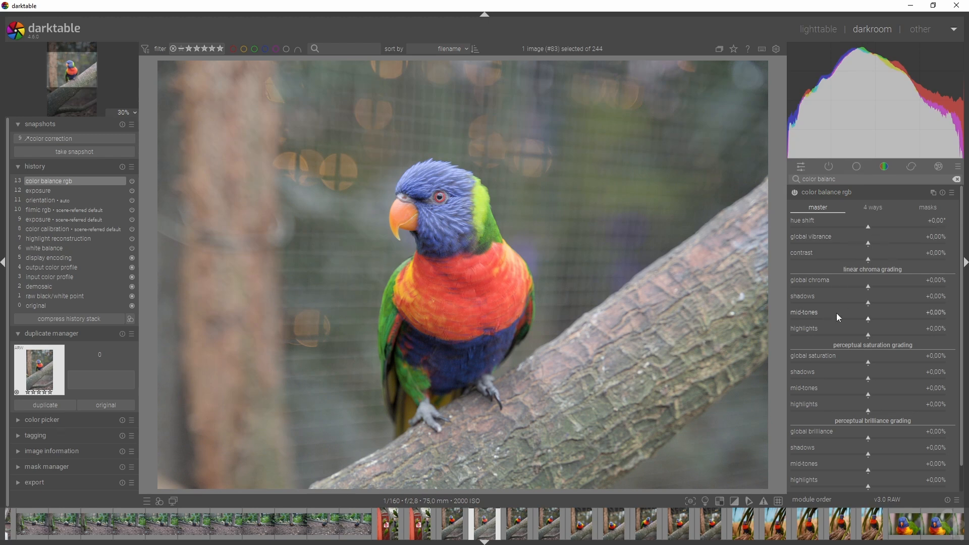
Step: Set color balance rgb's master contrast to +15.58% and its global chroma to +14.61%
{"action": "scroll", "coordinate": [478, 259], "scroll_direction": "down", "scroll_amount": 2}
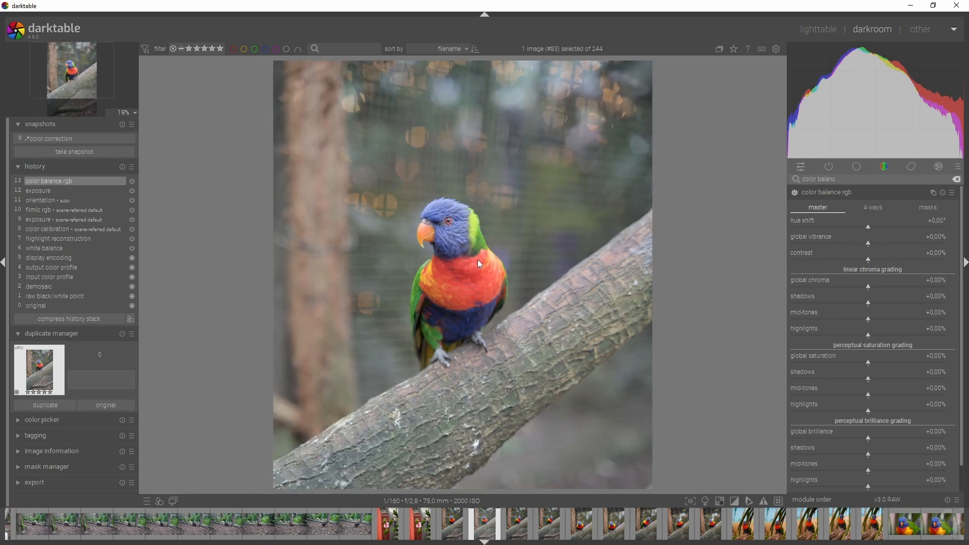
{"action": "scroll", "coordinate": [478, 260], "scroll_direction": "down", "scroll_amount": 1}
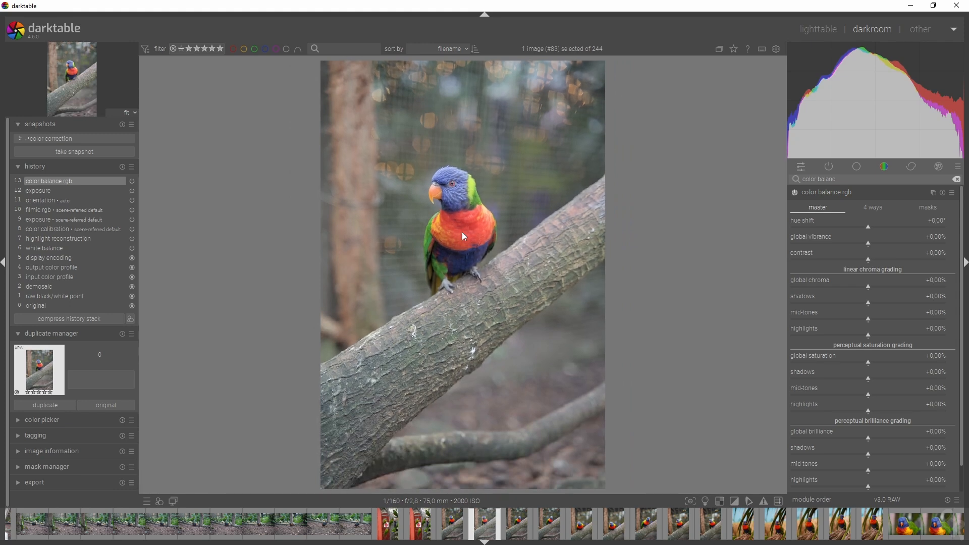
{"action": "scroll", "coordinate": [446, 230], "scroll_direction": "up", "scroll_amount": 3}
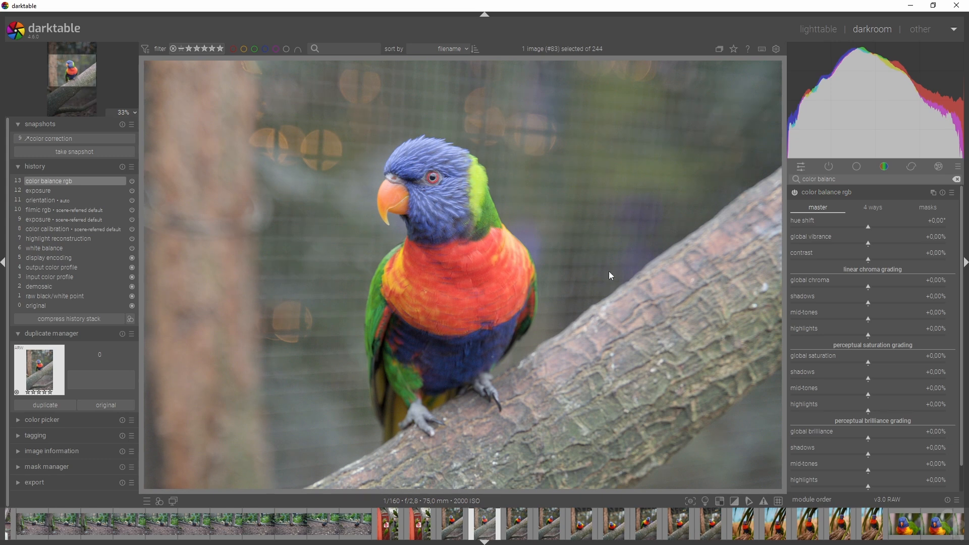
{"action": "scroll", "coordinate": [474, 321], "scroll_direction": "down", "scroll_amount": 1}
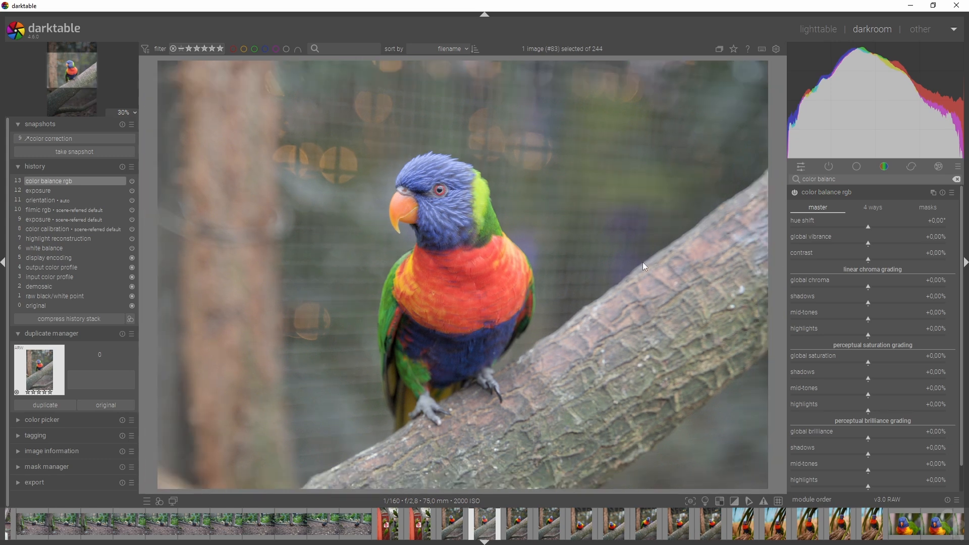
{"action": "left_click", "coordinate": [892, 208]}
{"action": "left_click", "coordinate": [814, 208]}
{"action": "left_click_drag", "start_coordinate": [883, 259], "coordinate": [892, 286]}
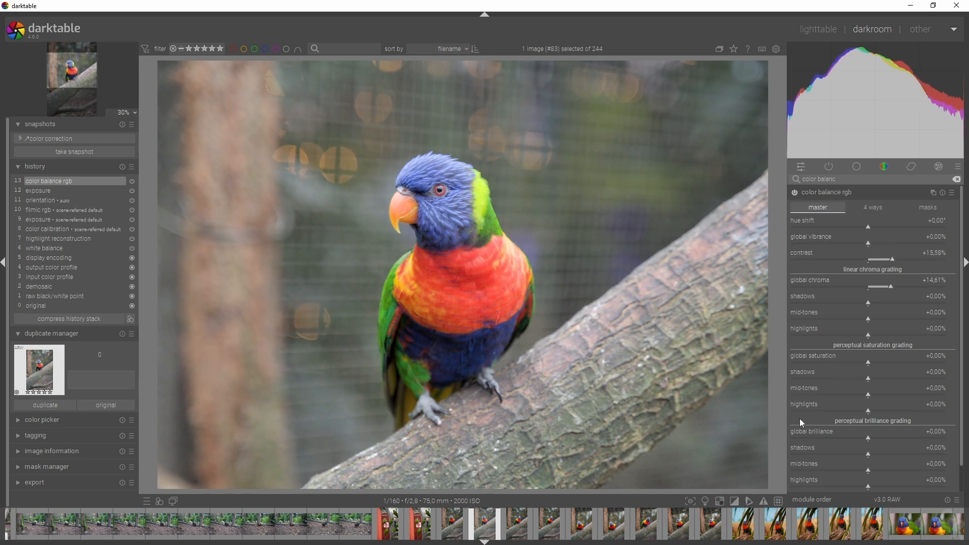
Step: Set global saturation to +15.58%, and adjust the brilliance grading to -10.39% for shadows and +35.06% for mid-tones
{"action": "left_click_drag", "start_coordinate": [882, 365], "coordinate": [884, 362]}
{"action": "mouse_move", "coordinate": [881, 438]}
{"action": "left_mouse_down"}
{"action": "mouse_move", "coordinate": [897, 478]}
{"action": "mouse_move", "coordinate": [863, 462]}
{"action": "left_mouse_up"}
{"action": "double_click", "coordinate": [883, 438]}
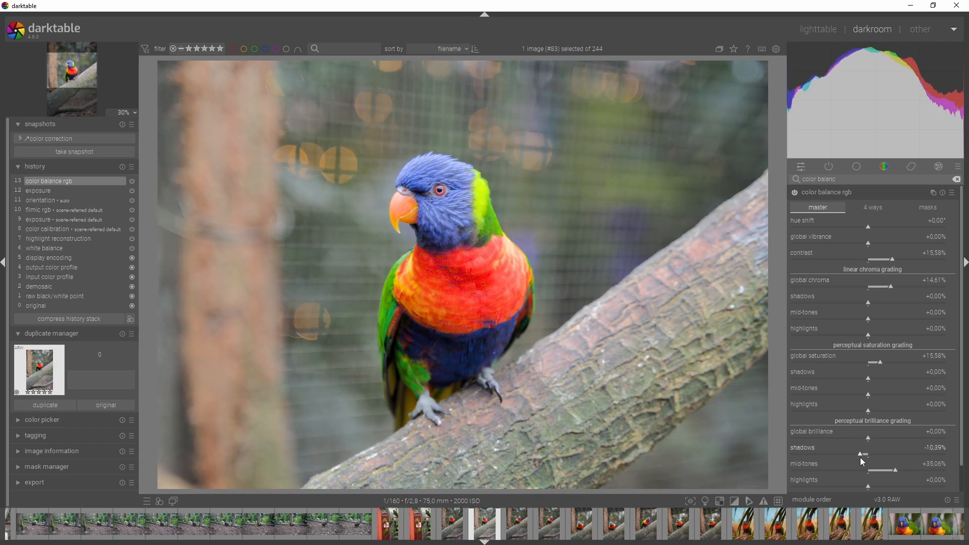
Step: In color balance rgb's 4 ways settings, set the shadows lift luminance to -6.49% and the power luminance to +3.08%
{"action": "left_click", "coordinate": [880, 196]}
{"action": "left_click", "coordinate": [879, 203]}
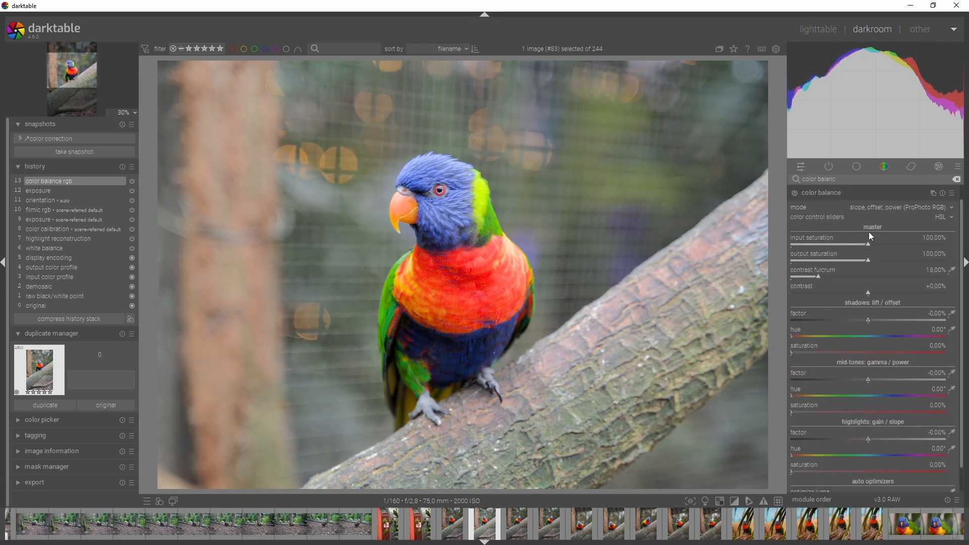
{"action": "left_click", "coordinate": [868, 193]}
{"action": "left_click", "coordinate": [868, 193]}
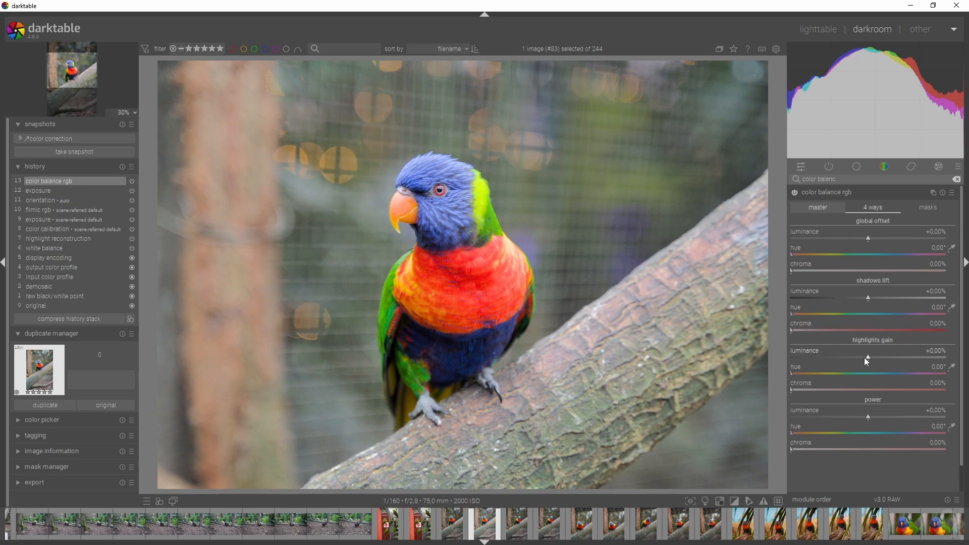
{"action": "left_click", "coordinate": [865, 298]}
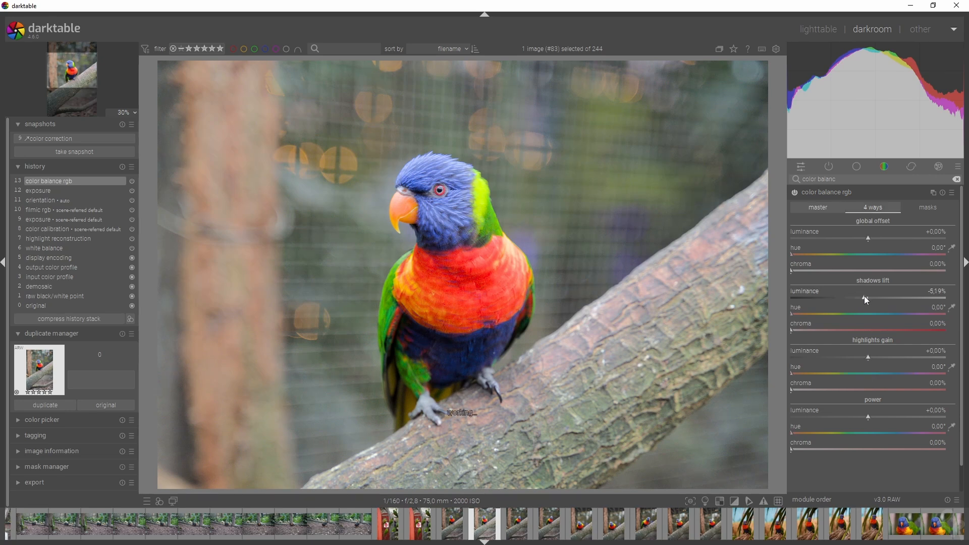
{"action": "left_click_drag", "start_coordinate": [864, 296], "coordinate": [863, 296]}
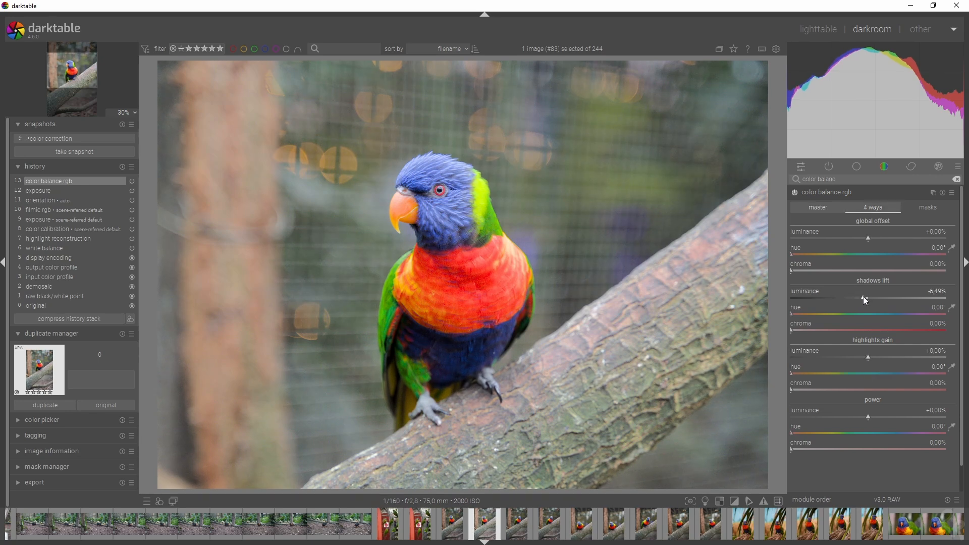
{"action": "left_click", "coordinate": [876, 418]}
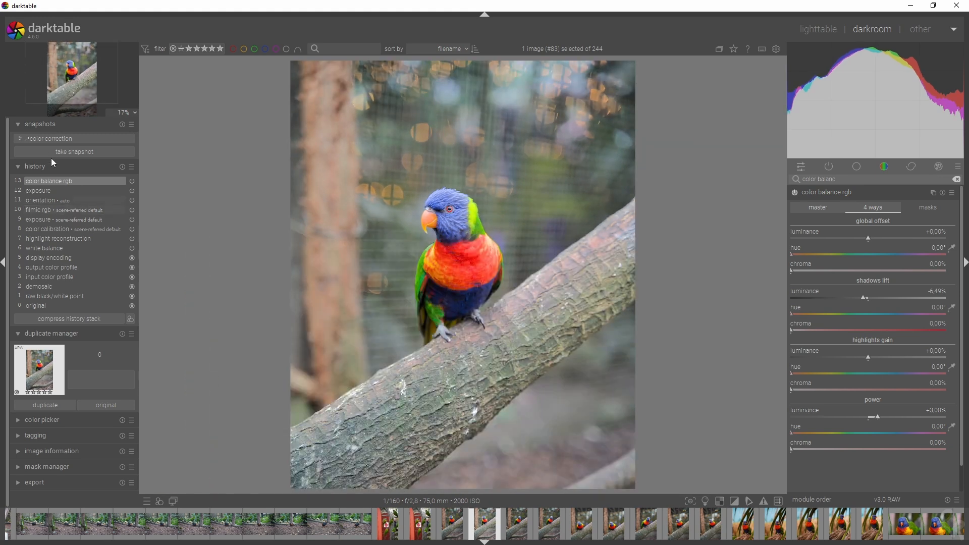
Step: Take a snapshot of the current edit, compare it with the orientation history state, and return to the color balance rgb state
{"action": "left_click", "coordinate": [74, 152]}
{"action": "left_click", "coordinate": [50, 200]}
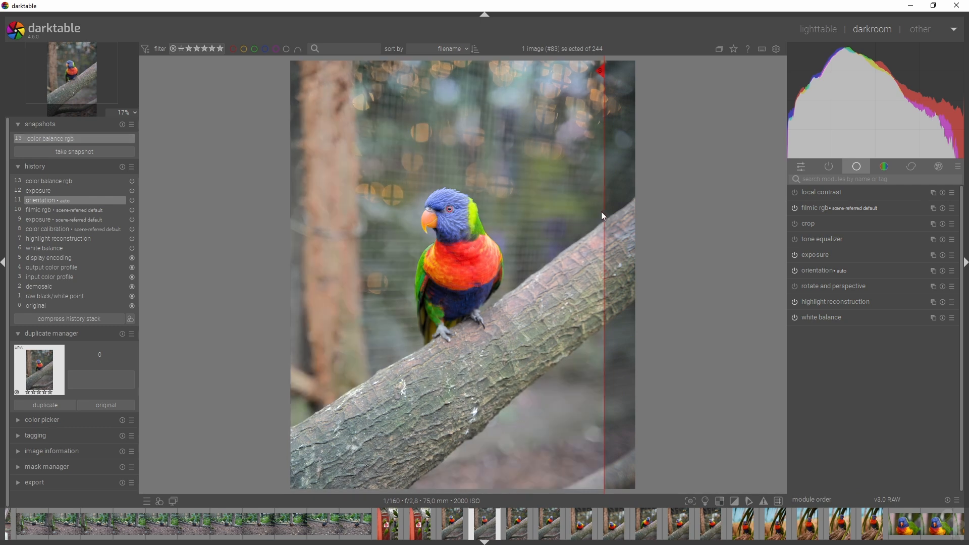
{"action": "left_click_drag", "start_coordinate": [551, 254], "coordinate": [605, 368]}
{"action": "left_click_drag", "start_coordinate": [468, 396], "coordinate": [659, 404]}
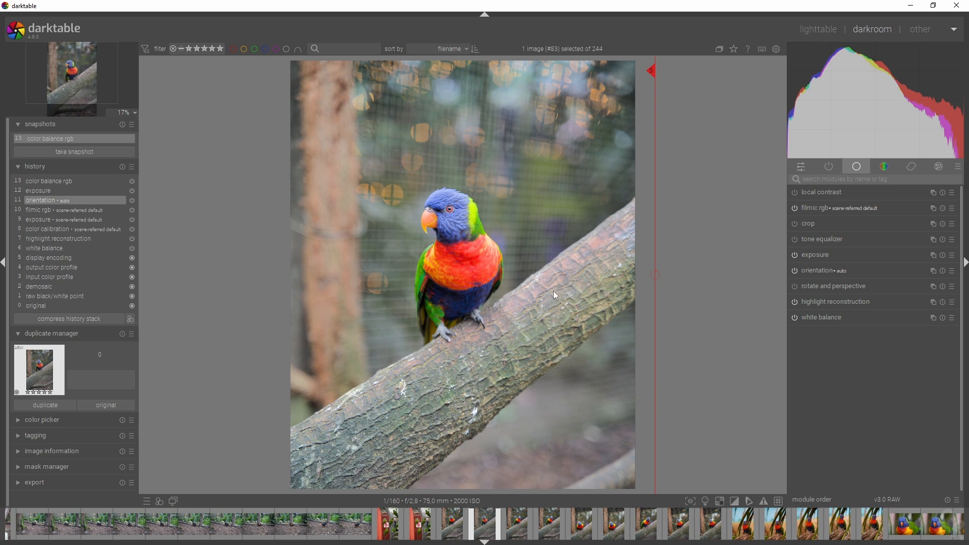
{"action": "left_click", "coordinate": [41, 181]}
{"action": "left_click", "coordinate": [68, 141]}
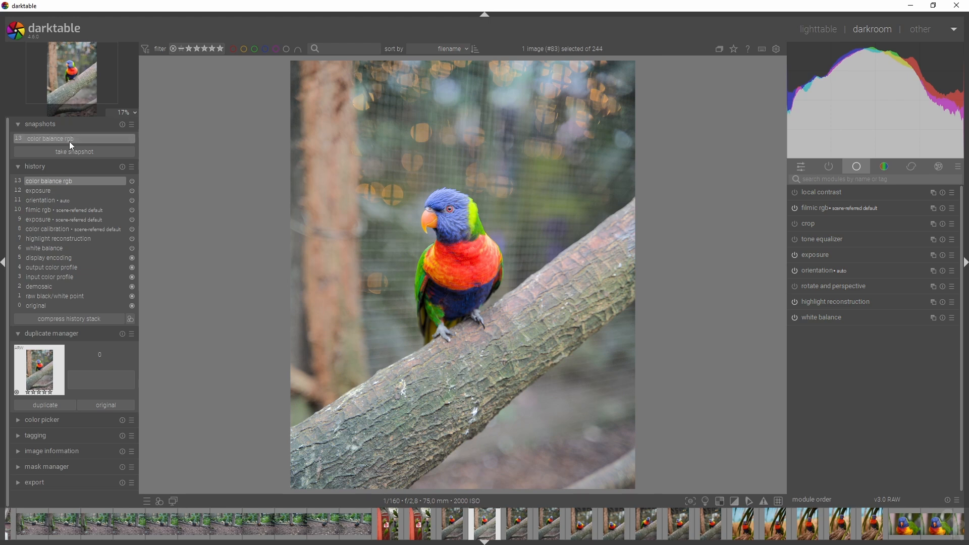
Step: Search the modules for "color" and open the color zones module
{"action": "scroll", "coordinate": [484, 300], "scroll_direction": "up", "scroll_amount": 4}
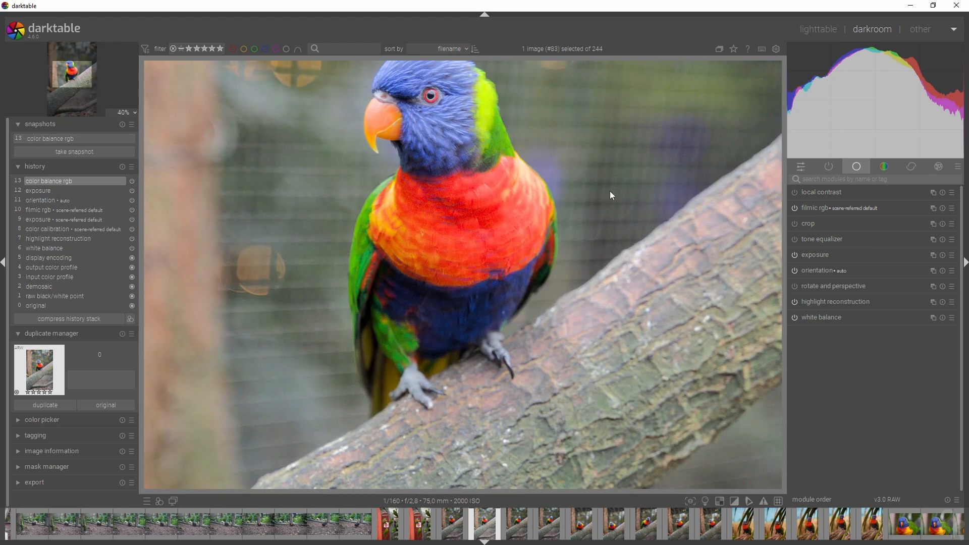
{"action": "type", "text": "color"}
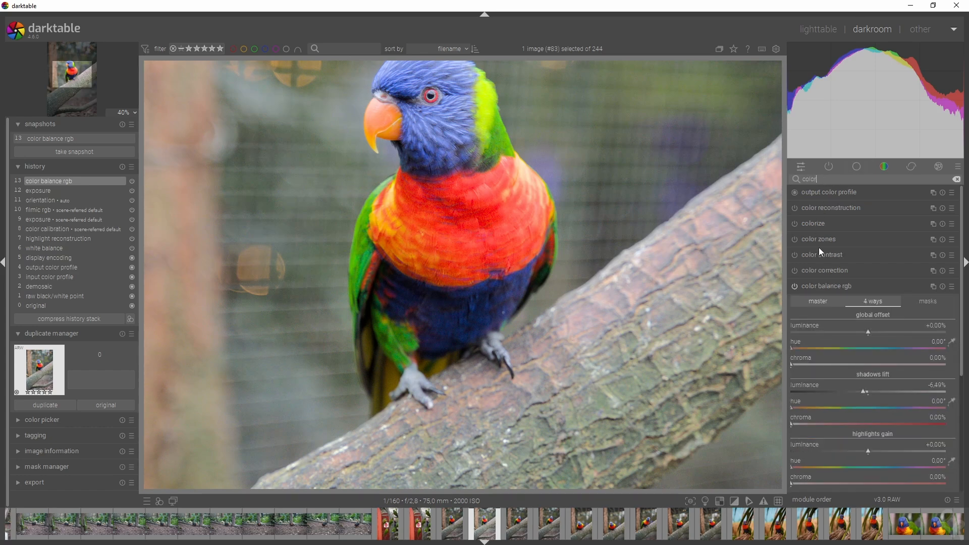
{"action": "left_click", "coordinate": [817, 241]}
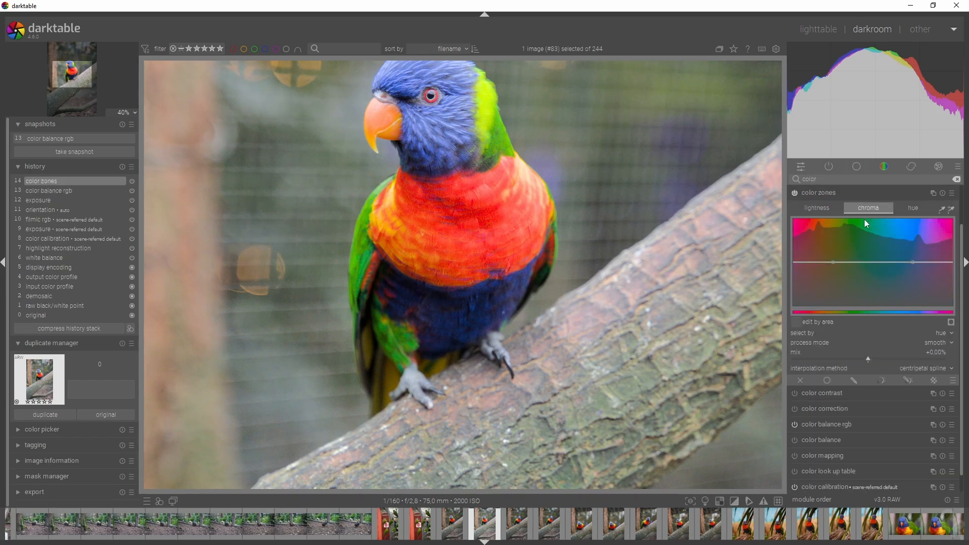
Step: Sample the parrot's red chest in color zones and lower the chroma curve slightly in that red range
{"action": "left_click", "coordinate": [815, 210]}
{"action": "left_click", "coordinate": [869, 209]}
{"action": "left_click", "coordinate": [953, 212]}
{"action": "left_click_drag", "start_coordinate": [485, 199], "coordinate": [425, 232]}
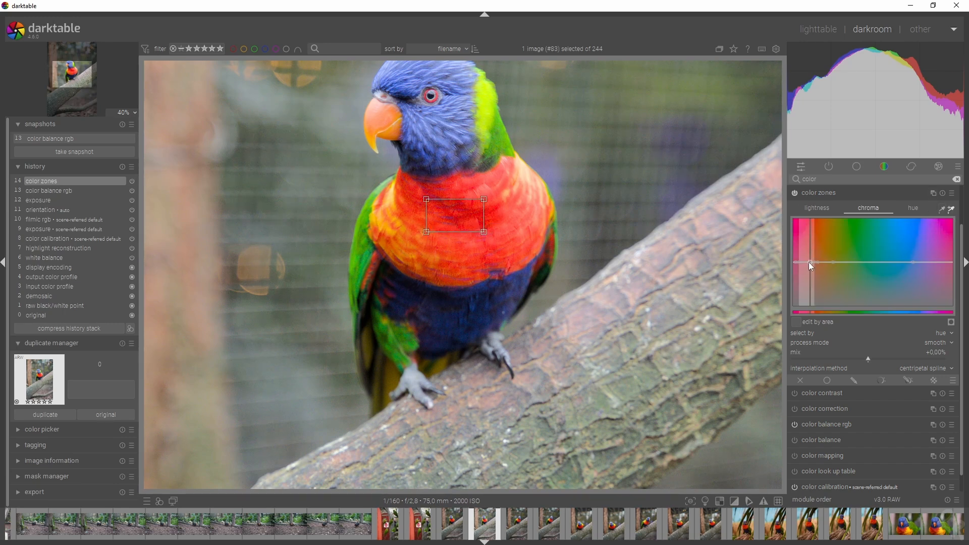
{"action": "left_click_drag", "start_coordinate": [811, 262], "coordinate": [808, 269]}
{"action": "left_click", "coordinate": [858, 188]}
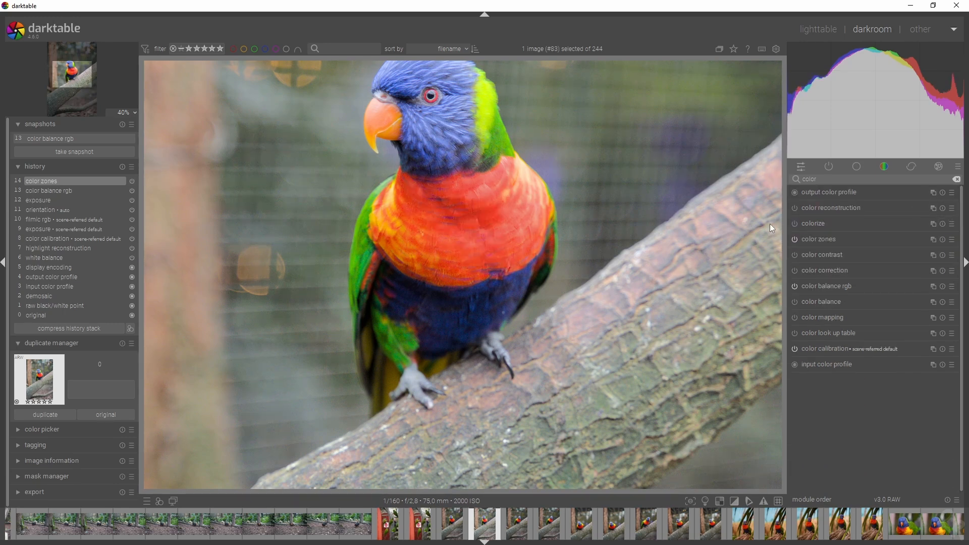
Step: Compare the whole photo with color zones switched off and on, and reopen the module's settings
{"action": "scroll", "coordinate": [578, 287], "scroll_direction": "down", "scroll_amount": 3}
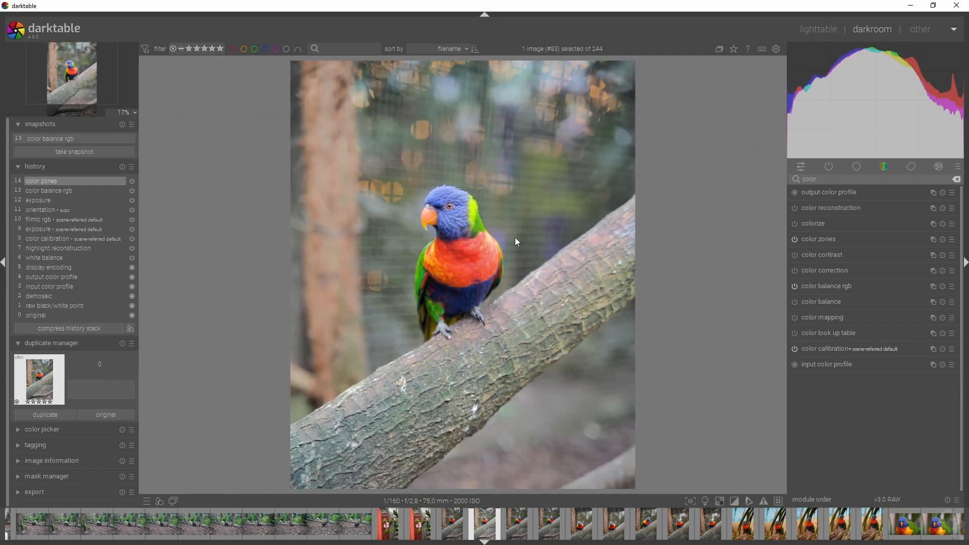
{"action": "left_click", "coordinate": [795, 240]}
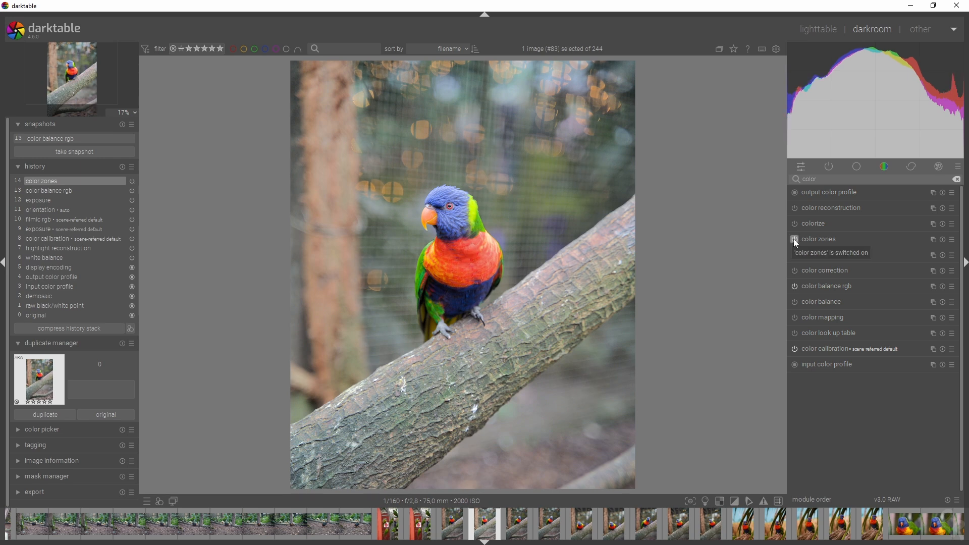
{"action": "left_click", "coordinate": [813, 237]}
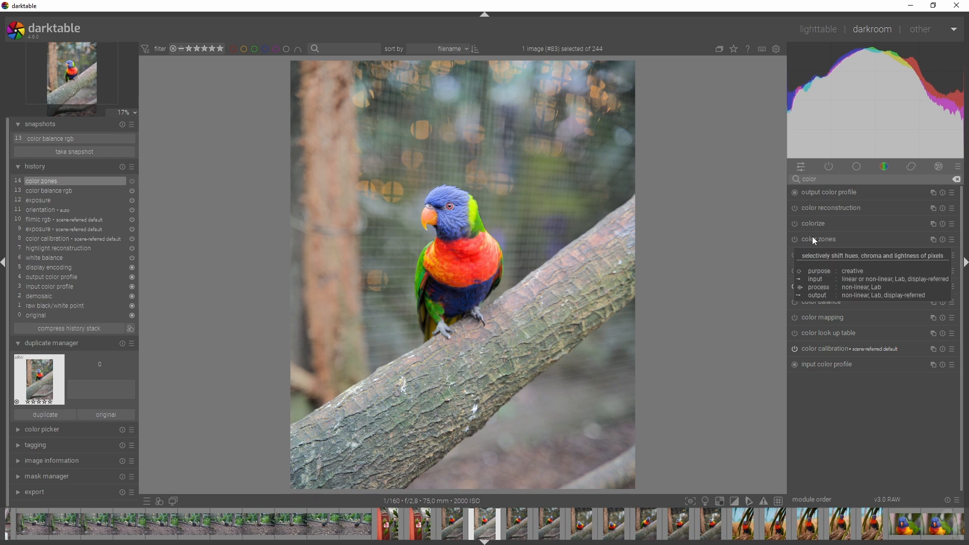
Step: Add a drawn mask to color zones by outlining the parrot's red chest with a path shape
{"action": "left_click", "coordinate": [856, 380]}
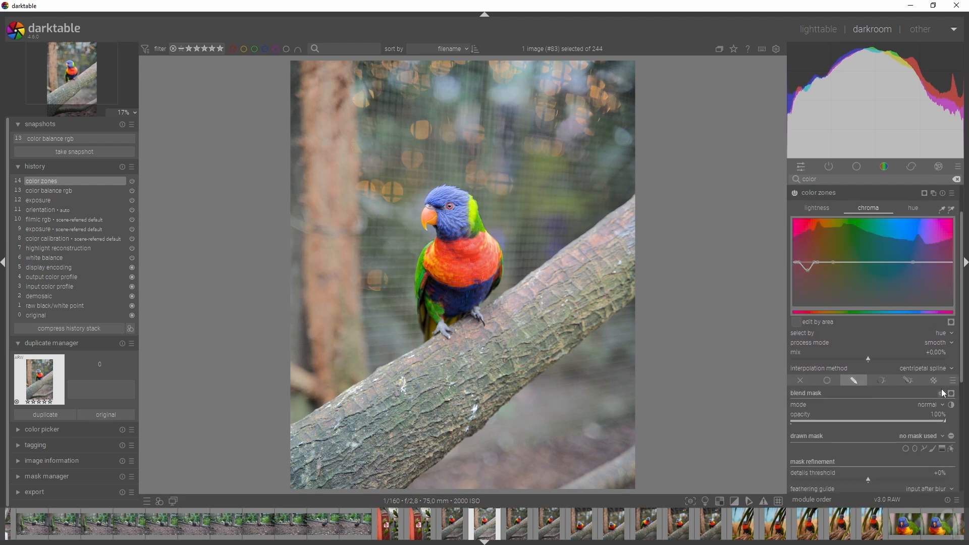
{"action": "scroll", "coordinate": [963, 349], "scroll_direction": "down", "scroll_amount": 3}
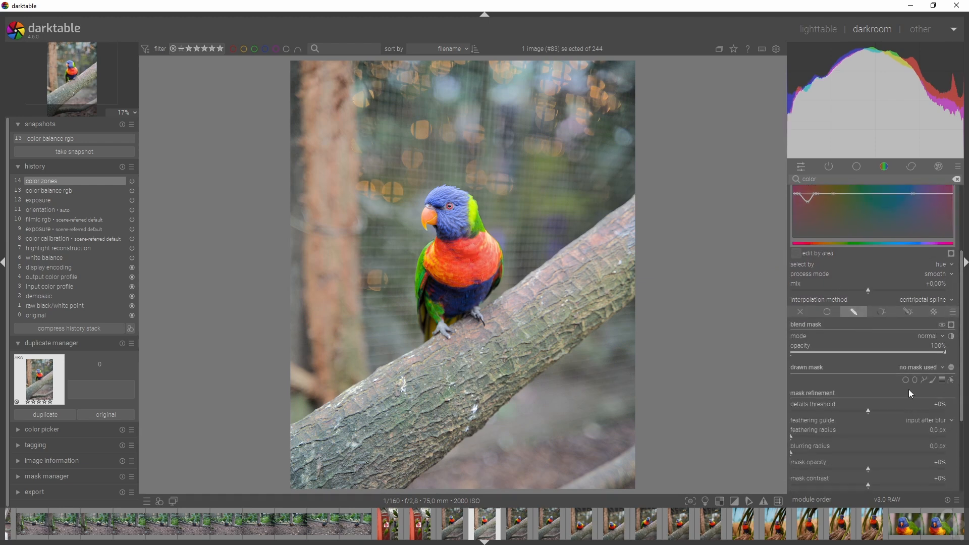
{"action": "left_click", "coordinate": [926, 381]}
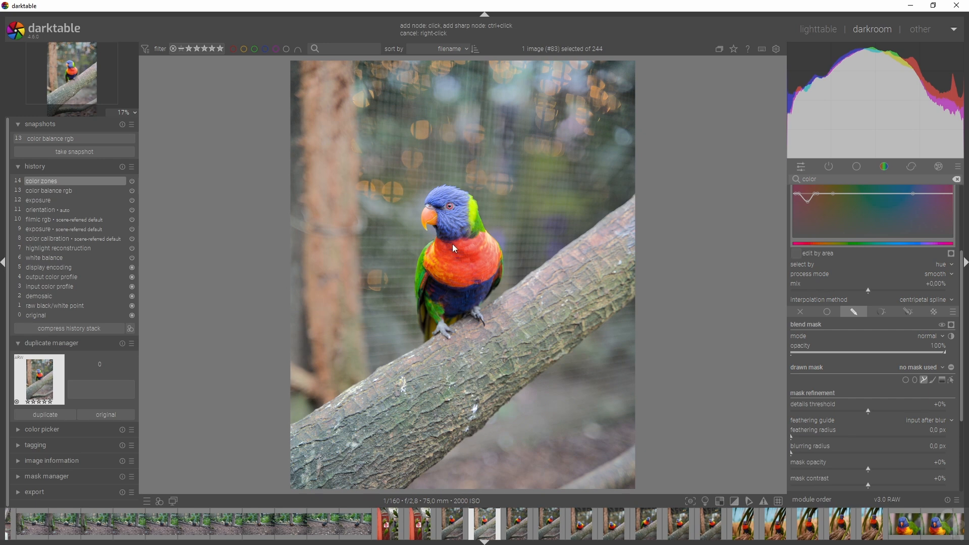
{"action": "left_click", "coordinate": [459, 282]}
{"action": "left_click", "coordinate": [494, 270]}
{"action": "right_click", "coordinate": [482, 237]}
Step: Set the chest mask's feathering radius to 66.6 px and blurring radius to 28.9 px, and preview the masked effect
{"action": "left_click", "coordinate": [836, 454]}
{"action": "left_click", "coordinate": [833, 437]}
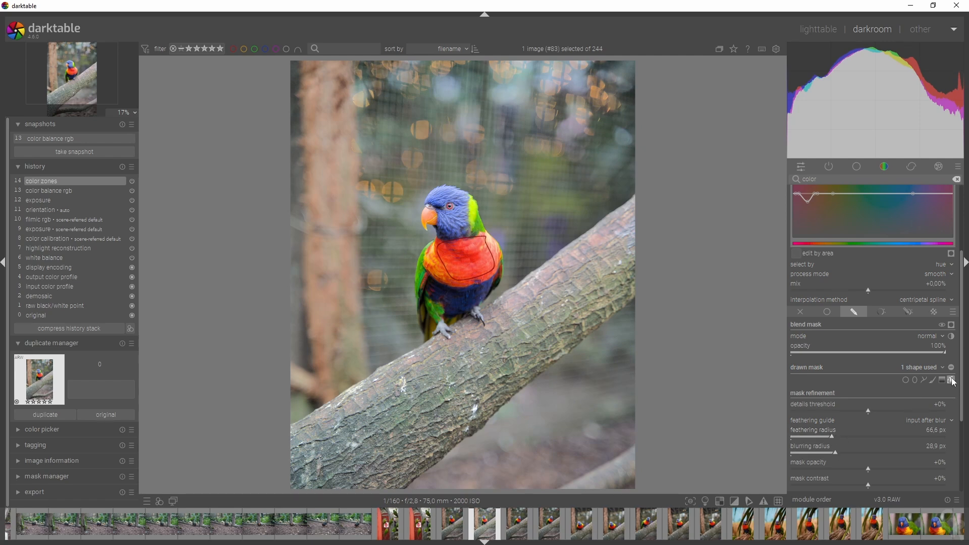
{"action": "left_click", "coordinate": [955, 326]}
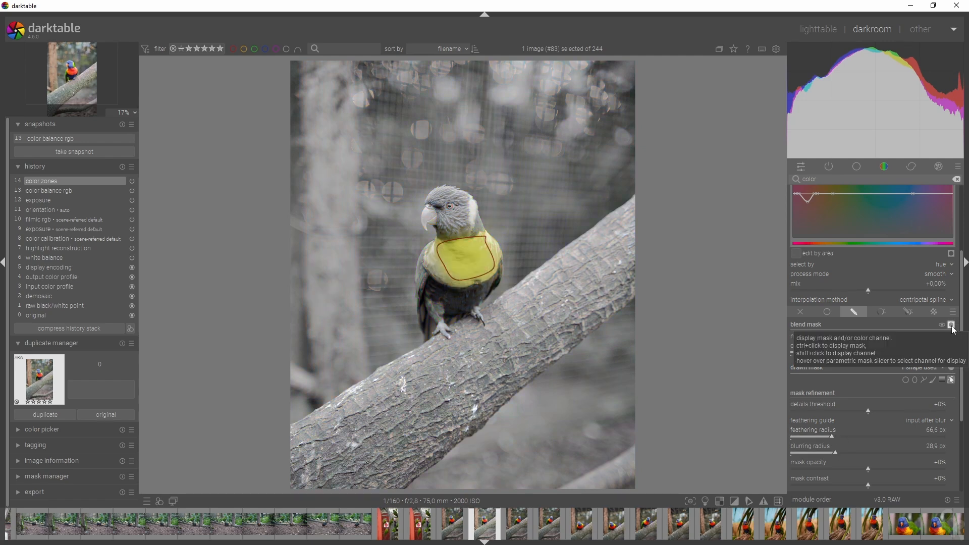
{"action": "left_click", "coordinate": [953, 325]}
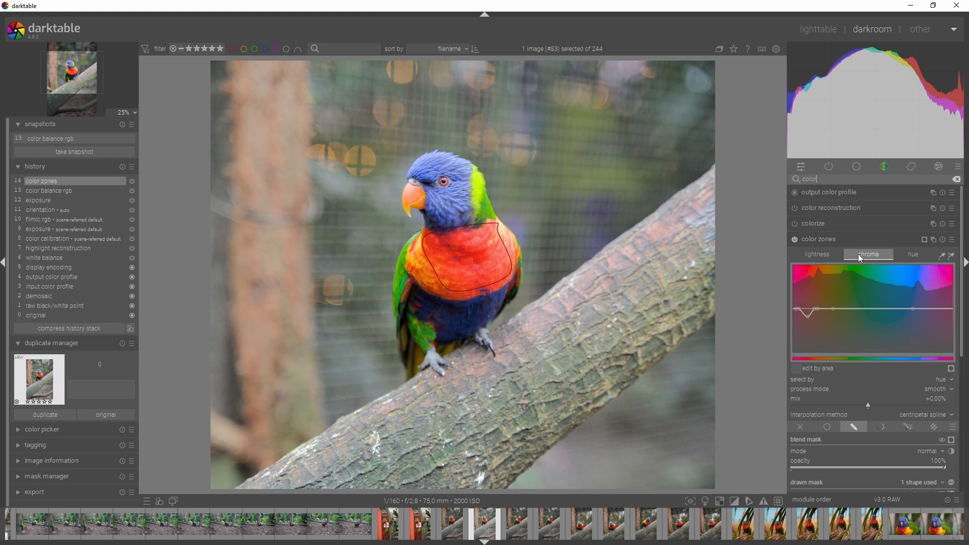
{"action": "left_click", "coordinate": [850, 240]}
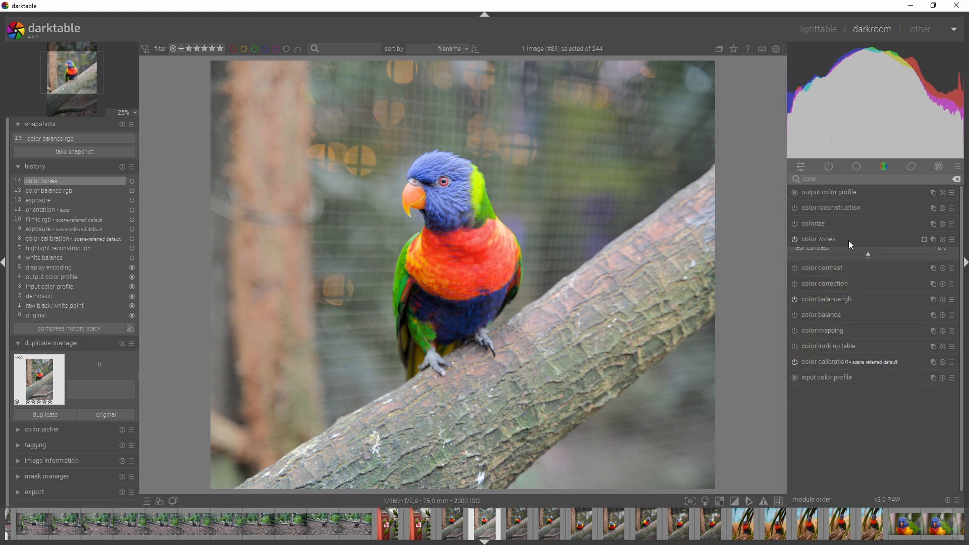
{"action": "left_click", "coordinate": [792, 241]}
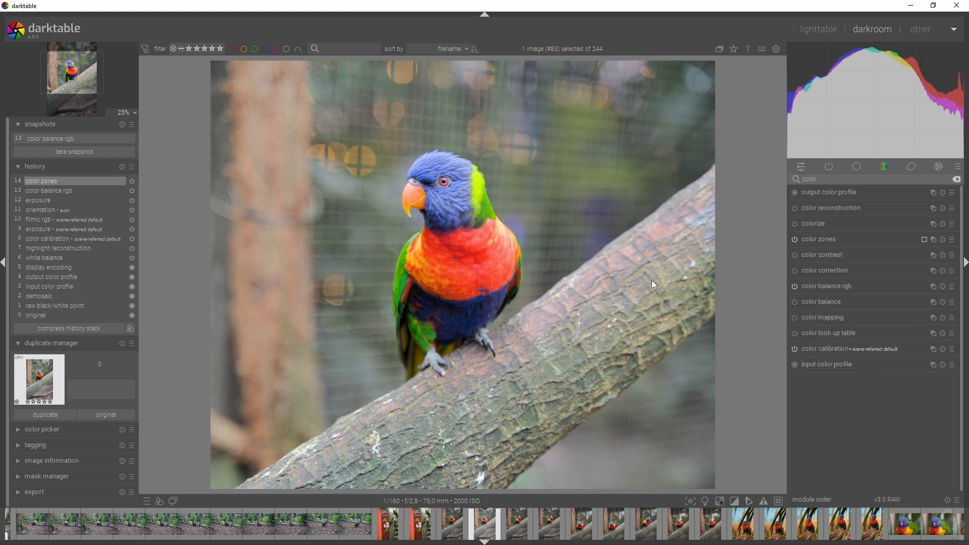
Step: Search the modules for "tone eq" and enable the tone equalizer
{"action": "scroll", "coordinate": [667, 289], "scroll_direction": "down", "scroll_amount": 1}
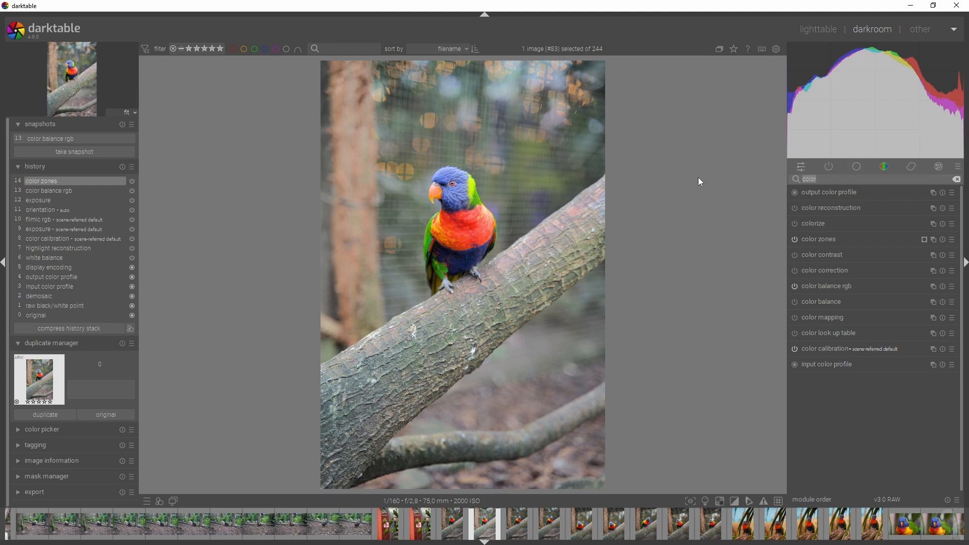
{"action": "type", "text": "tone eq"}
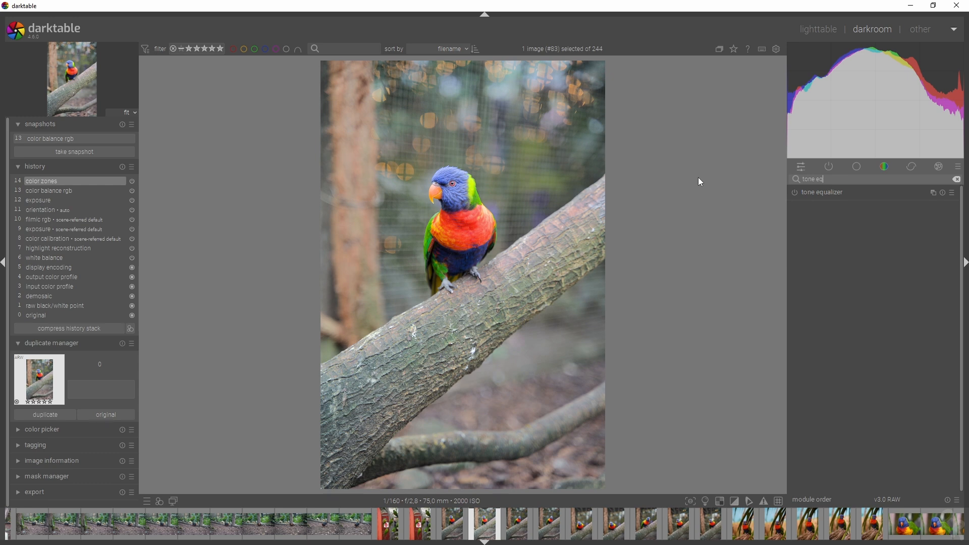
{"action": "left_click", "coordinate": [823, 194]}
{"action": "left_click", "coordinate": [798, 192]}
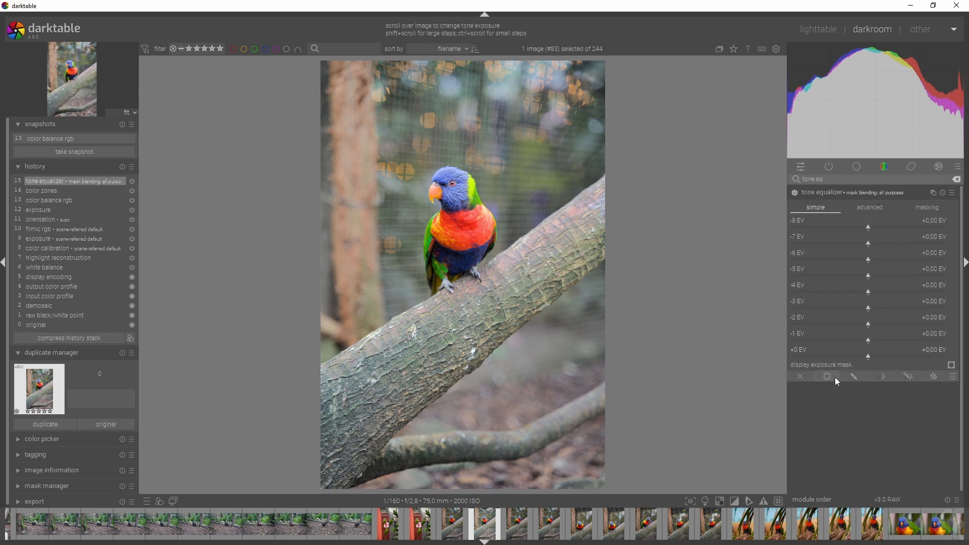
Step: Add a drawn mask to the tone equalizer by outlining the parrot's head and body with a path shape, and hide the outline
{"action": "left_click", "coordinate": [854, 377]}
{"action": "left_click", "coordinate": [925, 445]}
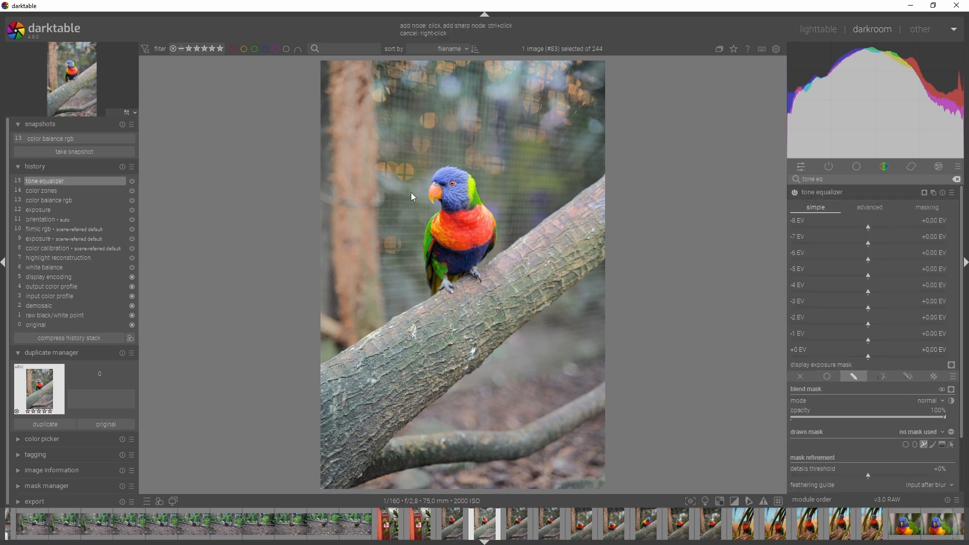
{"action": "left_click", "coordinate": [441, 174]}
{"action": "left_click", "coordinate": [455, 173]}
{"action": "left_click", "coordinate": [468, 180]}
{"action": "left_click", "coordinate": [473, 190]}
{"action": "left_click", "coordinate": [483, 209]}
{"action": "left_click", "coordinate": [494, 222]}
{"action": "left_click", "coordinate": [482, 253]}
{"action": "left_click", "coordinate": [472, 265]}
{"action": "right_click", "coordinate": [462, 273]}
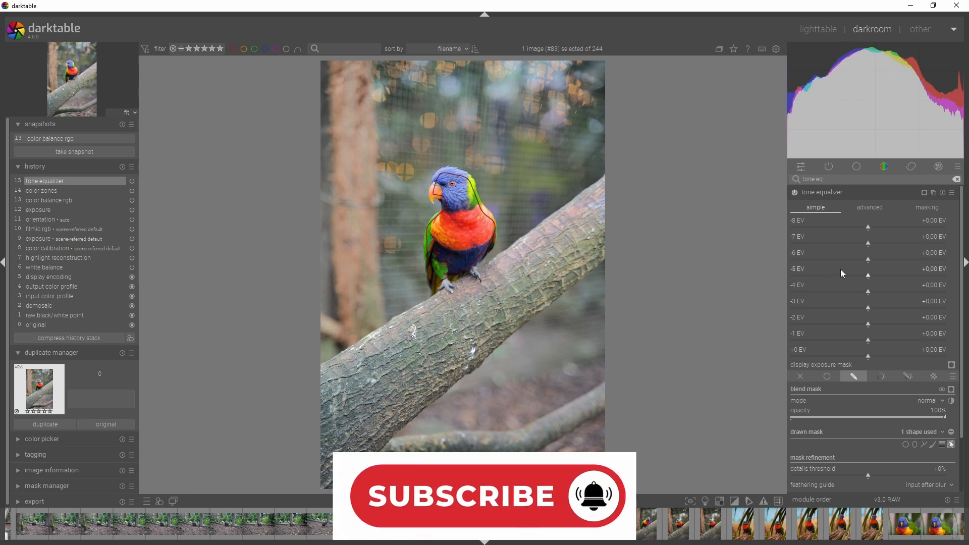
{"action": "scroll", "coordinate": [858, 394], "scroll_direction": "down", "scroll_amount": 2}
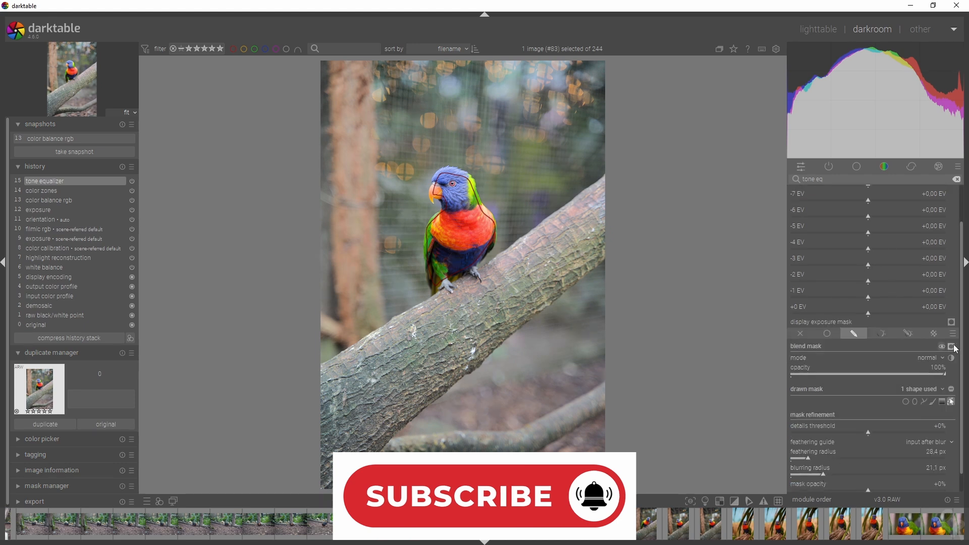
{"action": "scroll", "coordinate": [951, 404], "scroll_direction": "up", "scroll_amount": 2}
{"action": "left_click", "coordinate": [954, 446]}
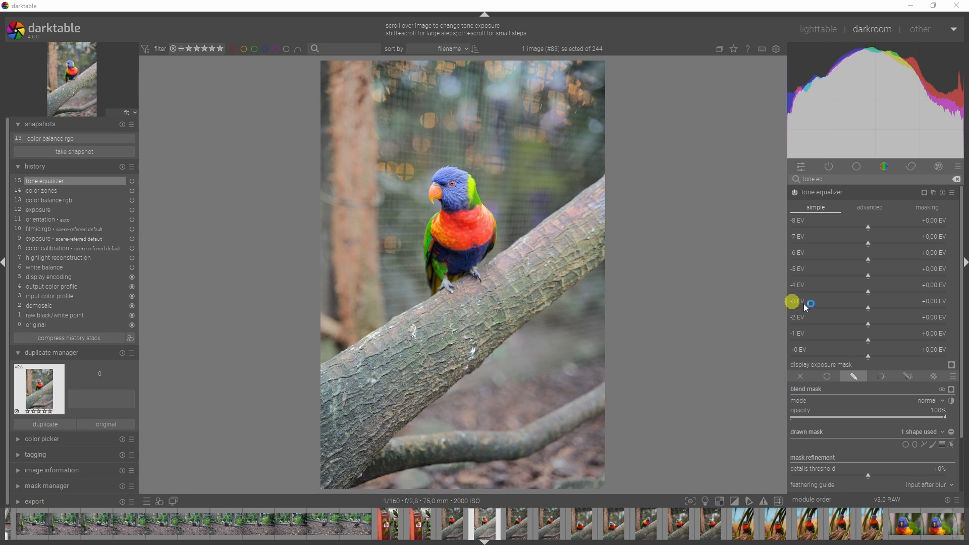
Step: Lower the -3 EV tones to -0.57 EV and the -2 EV tones to -1.47 EV, and invert the mask onto the background
{"action": "left_click_drag", "start_coordinate": [866, 309], "coordinate": [811, 328]}
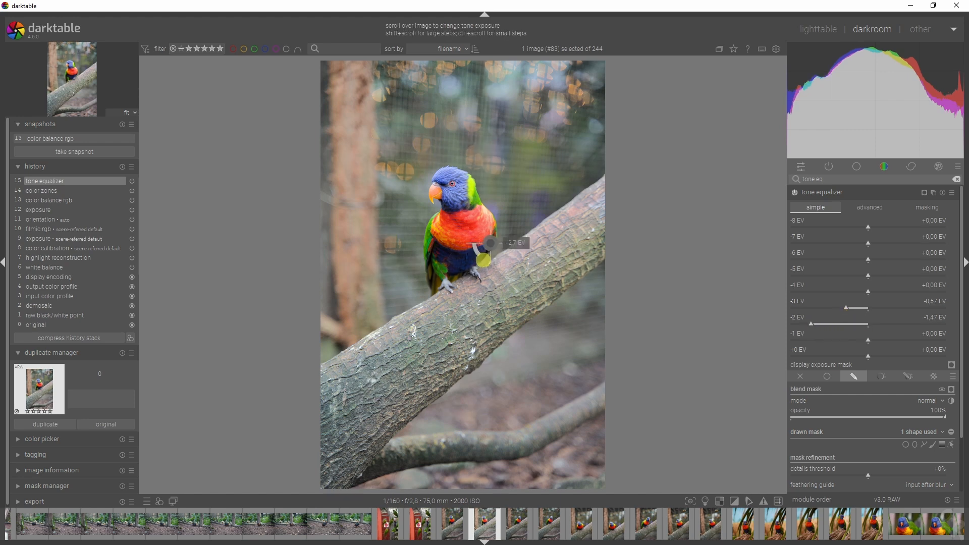
{"action": "left_click", "coordinate": [953, 402]}
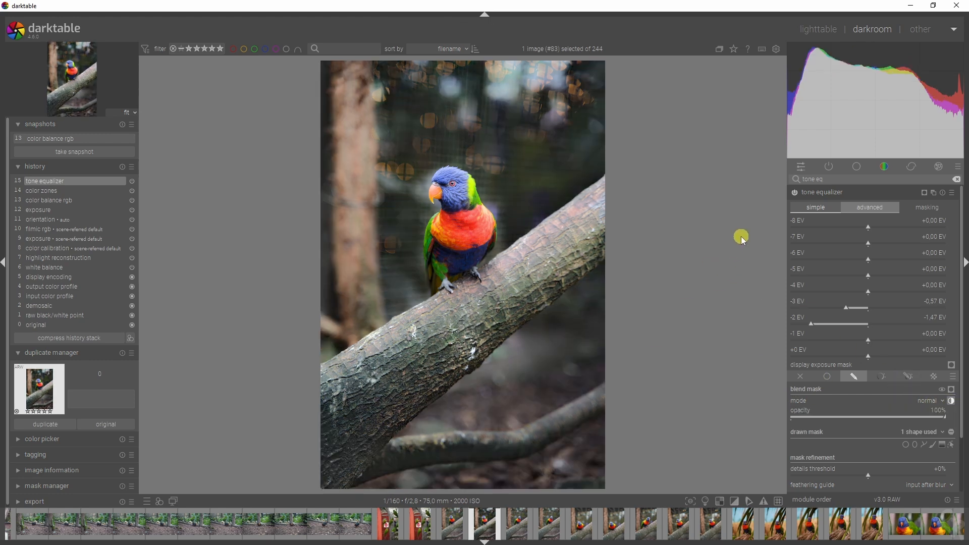
Step: Set the parrot mask's feathering radius to 74.7 px and blurring radius to 35.4 px
{"action": "scroll", "coordinate": [941, 374], "scroll_direction": "down", "scroll_amount": 3}
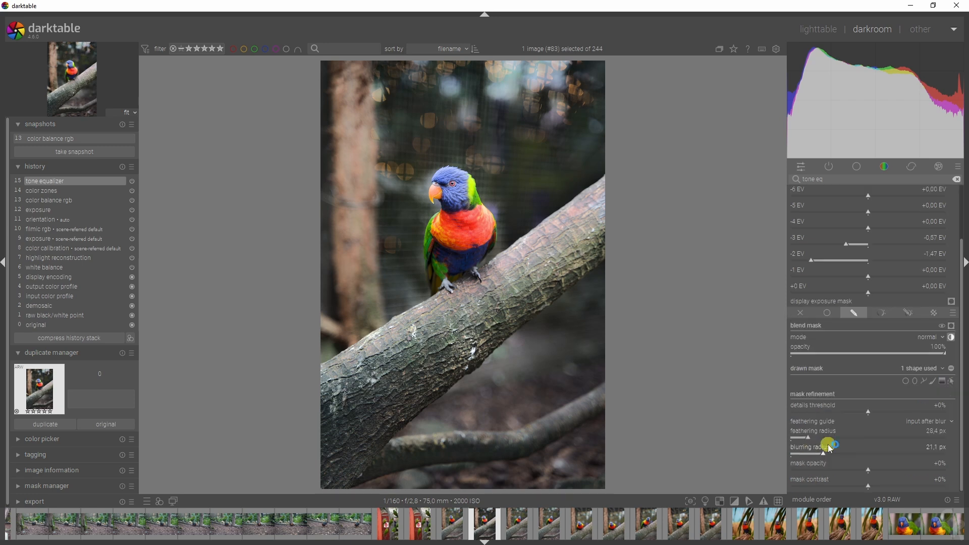
{"action": "left_click", "coordinate": [837, 438]}
{"action": "left_click", "coordinate": [847, 454]}
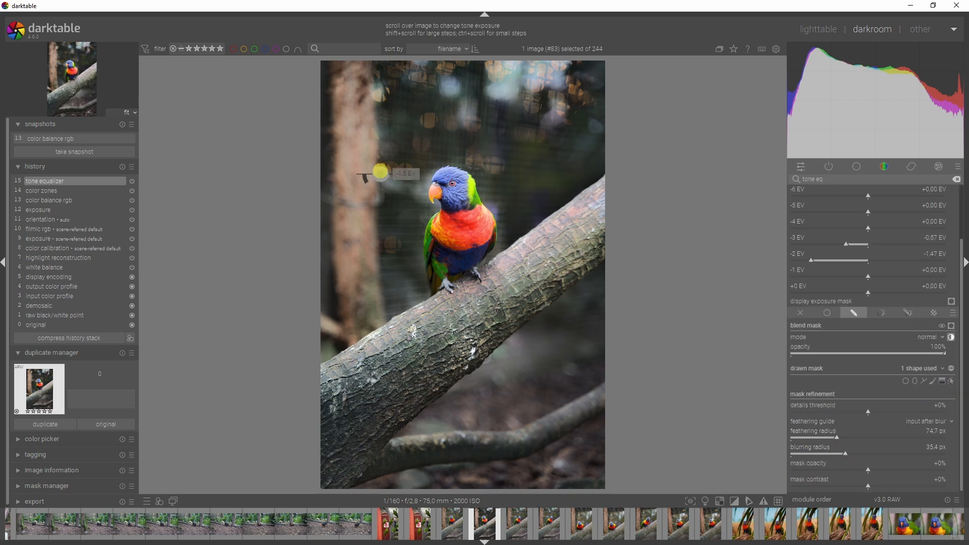
Step: Set the -2 EV tones to -0.88 EV and collapse the tone equalizer's settings
{"action": "left_click", "coordinate": [837, 264]}
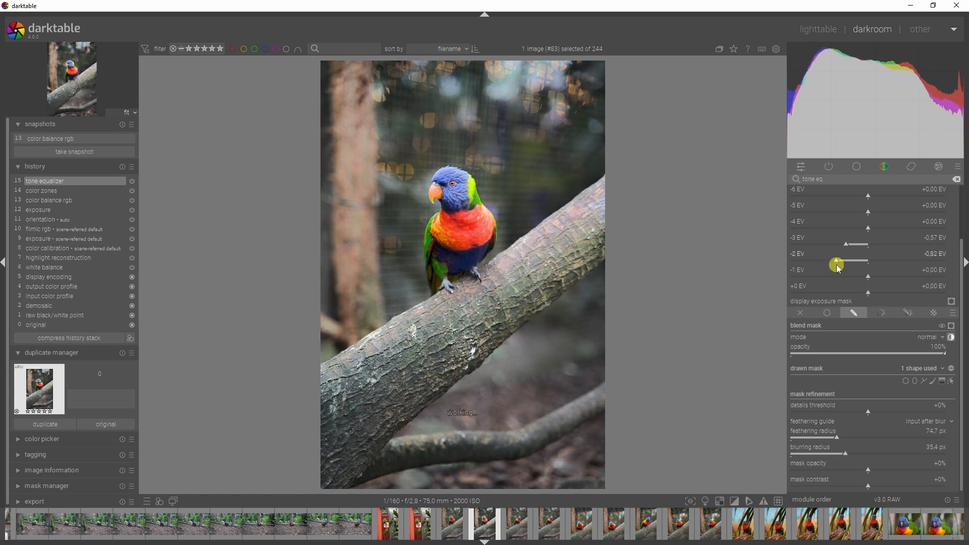
{"action": "left_click", "coordinate": [834, 264]}
{"action": "left_click_drag", "start_coordinate": [963, 303], "coordinate": [963, 247]}
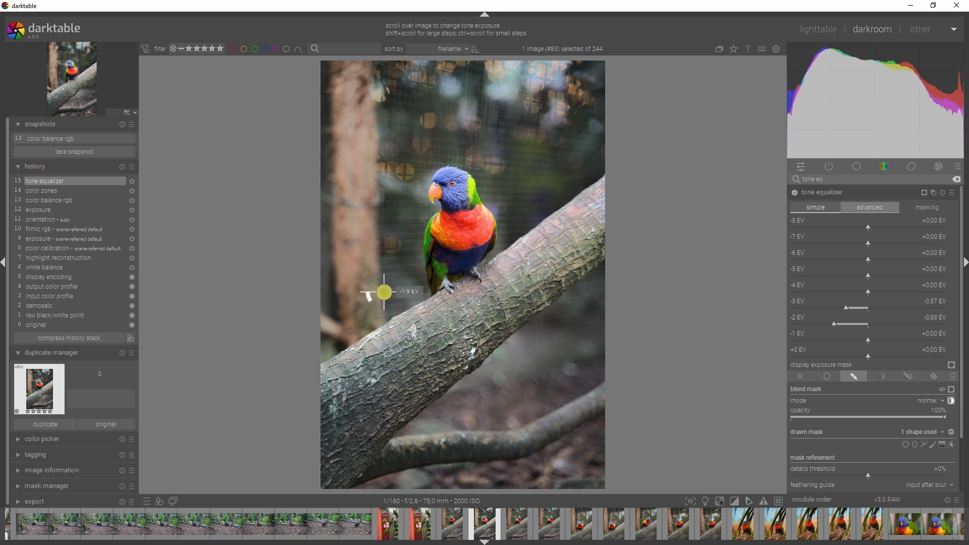
{"action": "left_click", "coordinate": [854, 193]}
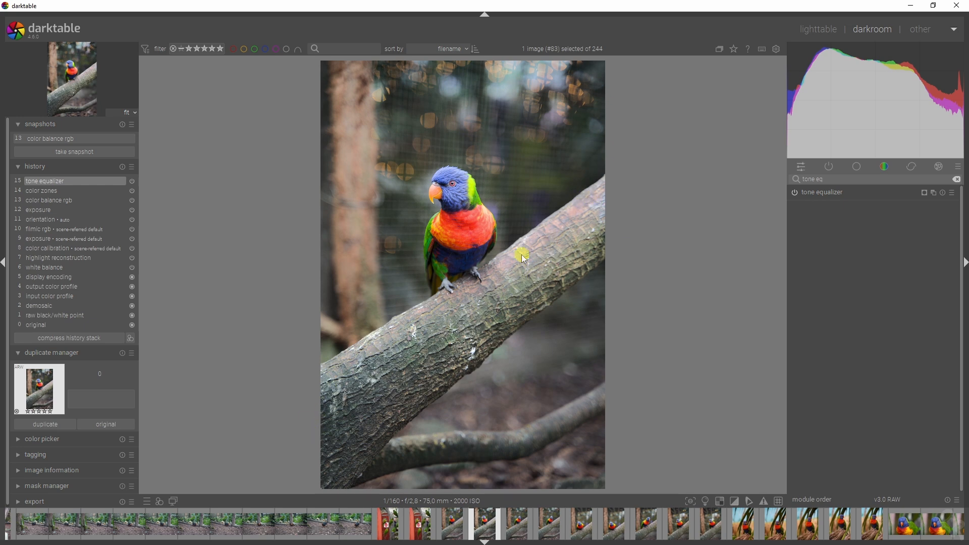
Step: Search the modules for "expos"
{"action": "left_click_drag", "start_coordinate": [868, 179], "coordinate": [689, 180]}
{"action": "type", "text": "e"}
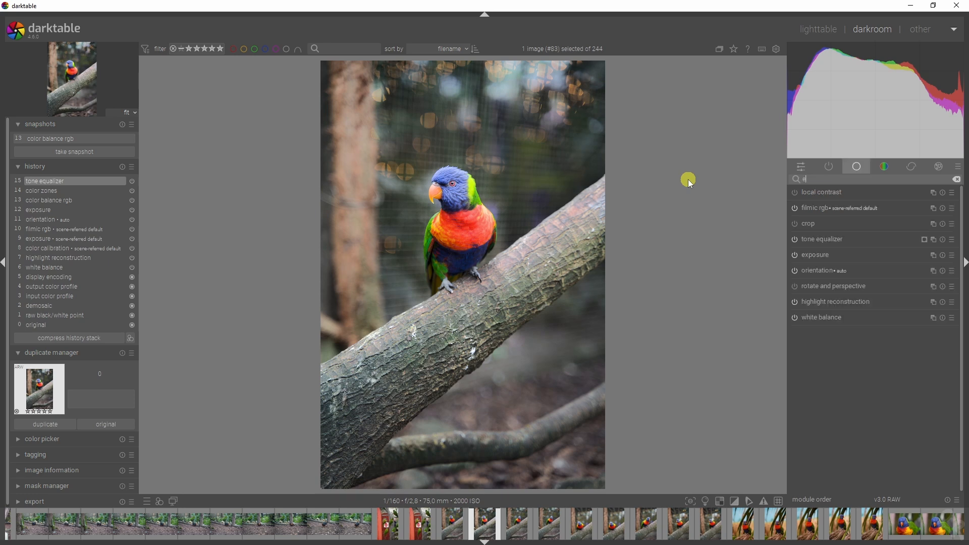
{"action": "type", "text": "xpos"}
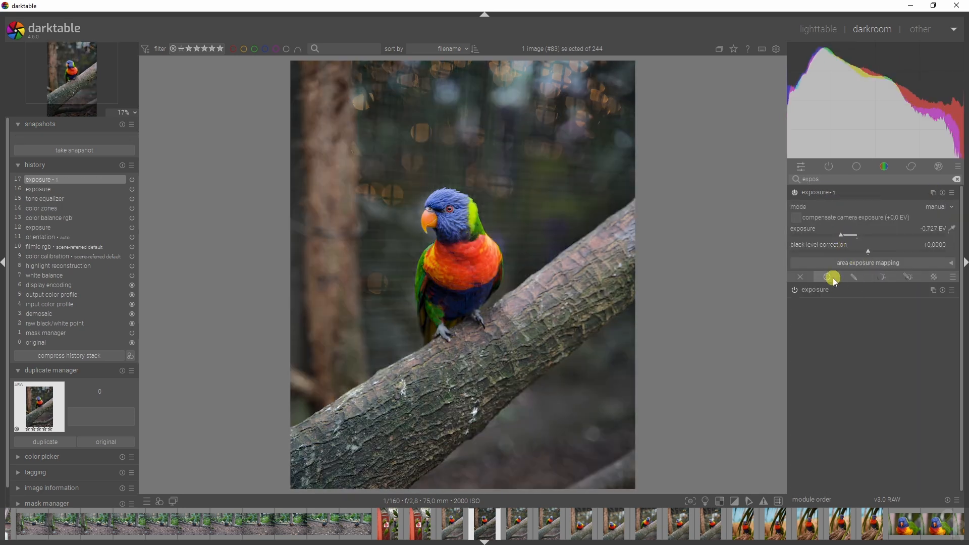
Step: Add a drawn mask to the second exposure instance by outlining the large branch with a path shape
{"action": "left_click", "coordinate": [857, 277]}
{"action": "left_click", "coordinate": [926, 345]}
{"action": "left_click", "coordinate": [628, 213]}
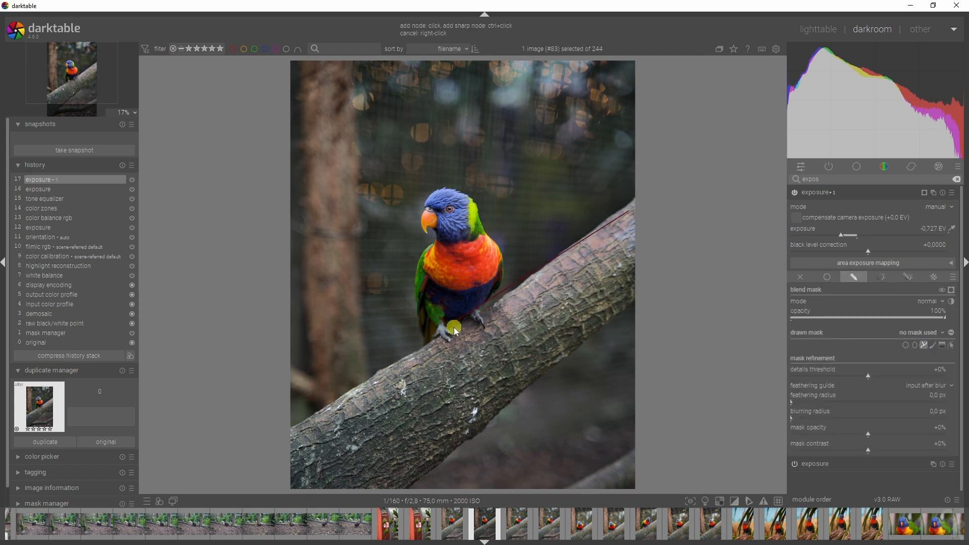
{"action": "left_click", "coordinate": [306, 435]}
{"action": "left_click", "coordinate": [399, 479]}
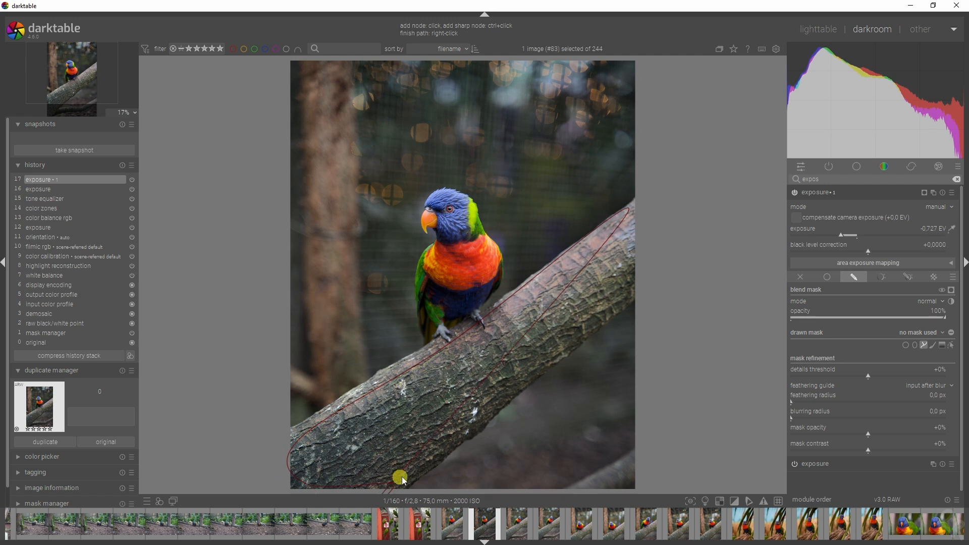
{"action": "left_click", "coordinate": [500, 414]}
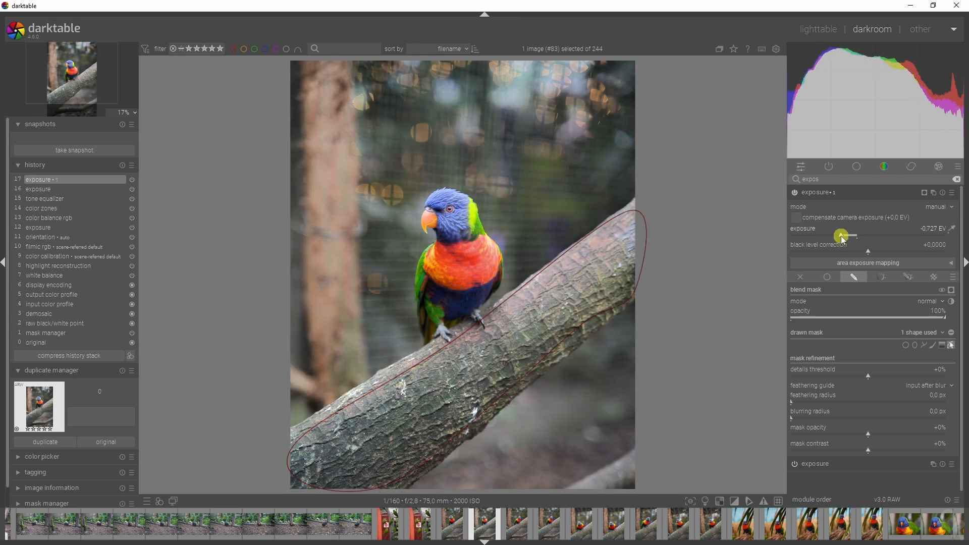
Step: Lower the second instance's exposure further, and increase the branch mask's feathering radius, blurring radius and mask opacity while checking the mask display
{"action": "left_click_drag", "start_coordinate": [844, 240], "coordinate": [824, 237]}
{"action": "left_click", "coordinate": [827, 404]}
{"action": "left_click", "coordinate": [828, 418]}
{"action": "left_click", "coordinate": [952, 290]}
{"action": "mouse_move", "coordinate": [869, 436]}
{"action": "left_mouse_down"}
{"action": "mouse_move", "coordinate": [904, 435]}
{"action": "mouse_move", "coordinate": [872, 436]}
{"action": "mouse_move", "coordinate": [889, 449]}
{"action": "mouse_move", "coordinate": [881, 450]}
{"action": "left_mouse_up"}
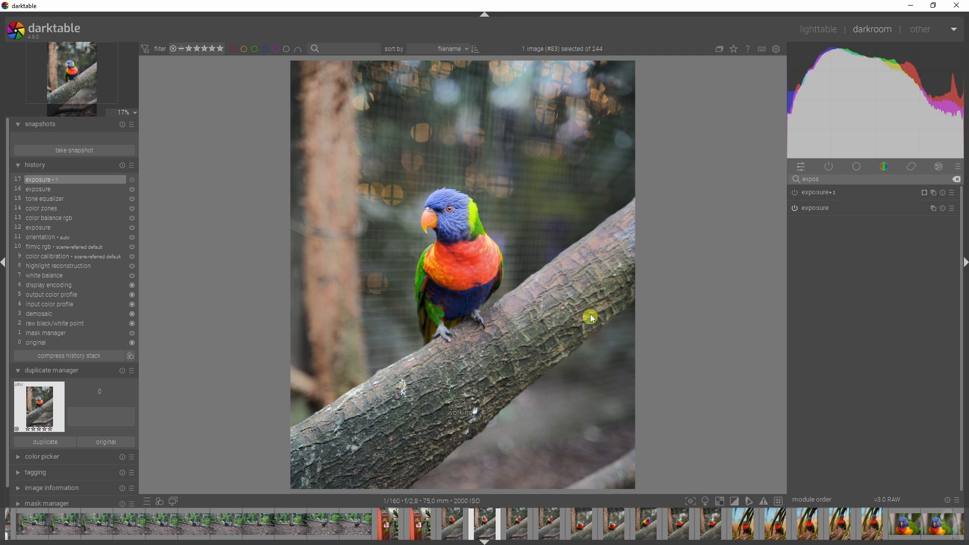
Step: Search the modules for "diffu" and enable diffuse or sharpen with the parrot's head in close view
{"action": "left_click", "coordinate": [379, 381]}
{"action": "left_click", "coordinate": [329, 192]}
{"action": "scroll", "coordinate": [448, 201], "scroll_direction": "up", "scroll_amount": 12}
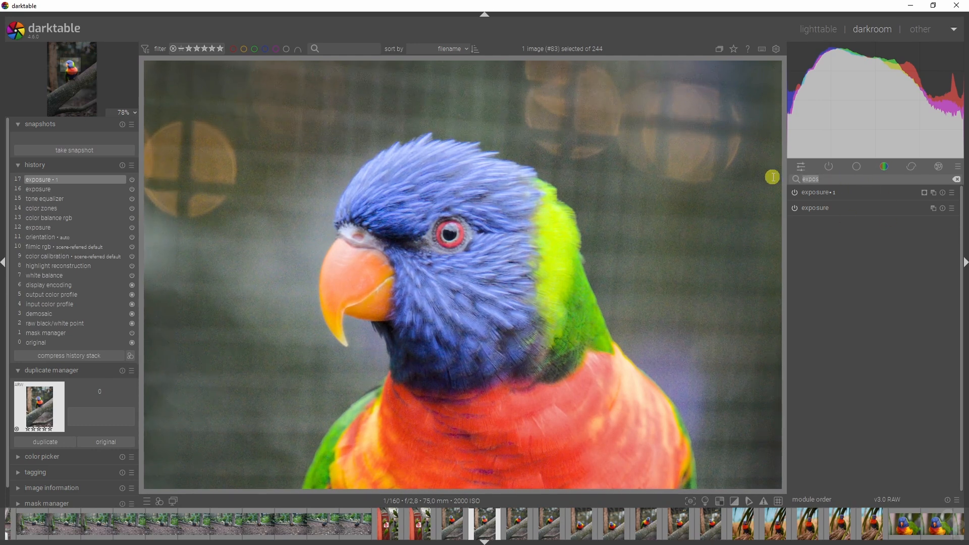
{"action": "type", "text": "diffu"}
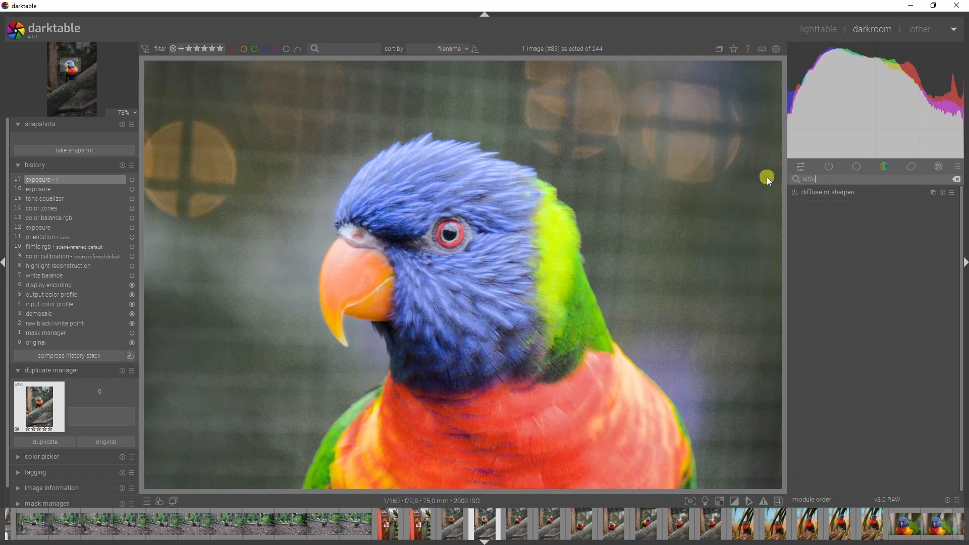
{"action": "left_click", "coordinate": [815, 191]}
{"action": "left_click", "coordinate": [794, 192]}
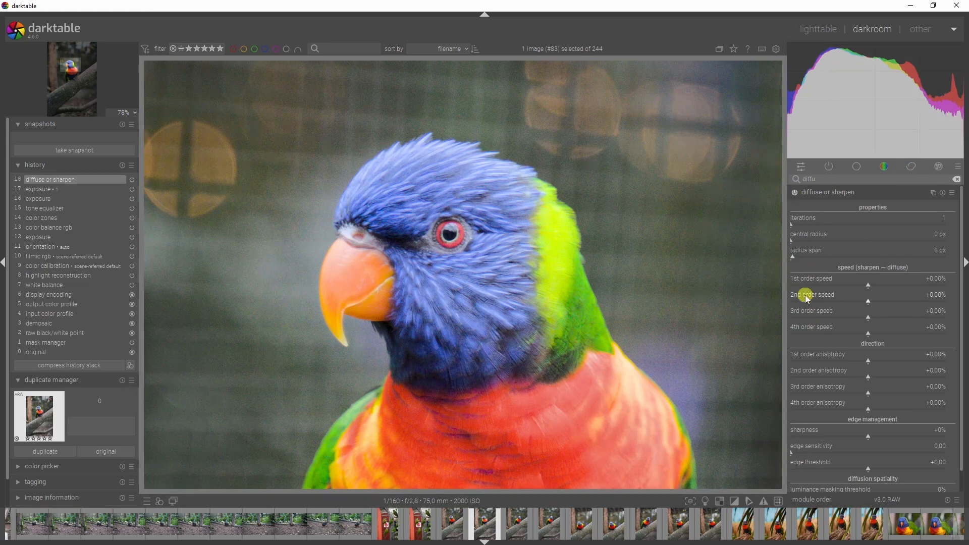
Step: Set diffuse or sharpen to 4 iterations with a radius span of 72 px
{"action": "right_click", "coordinate": [946, 218]}
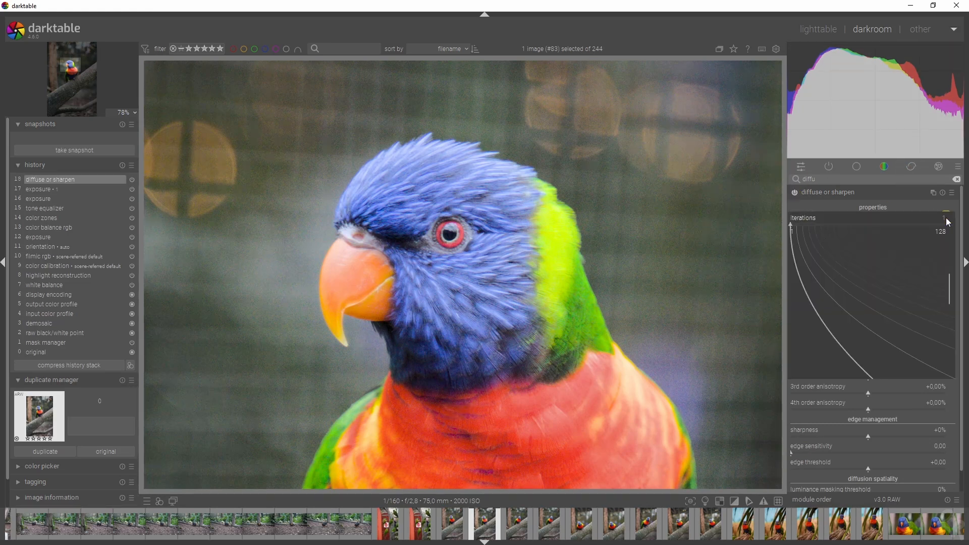
{"action": "right_click", "coordinate": [946, 217]}
{"action": "type", "text": "4"}
{"action": "key", "text": "Return"}
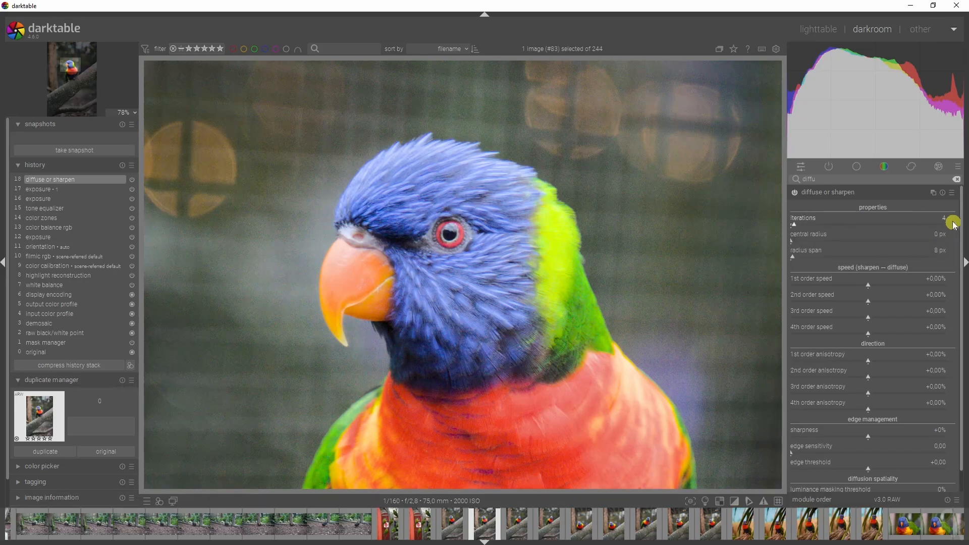
{"action": "left_click_drag", "start_coordinate": [793, 257], "coordinate": [816, 262]}
Step: Sharpen the feathers by setting the 3rd order speed to -11.04%
{"action": "left_click", "coordinate": [859, 318]}
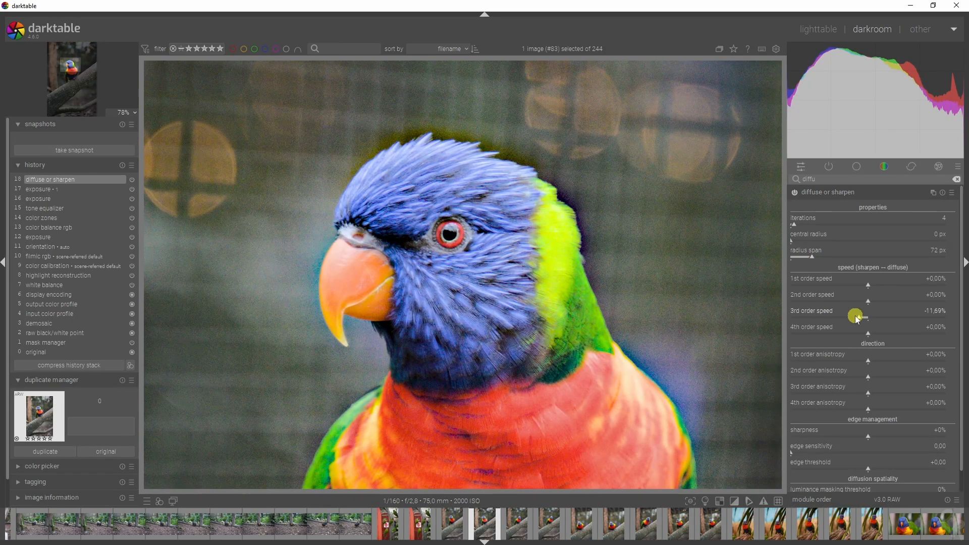
{"action": "double_click", "coordinate": [862, 318]}
{"action": "left_click_drag", "start_coordinate": [867, 321], "coordinate": [863, 318]}
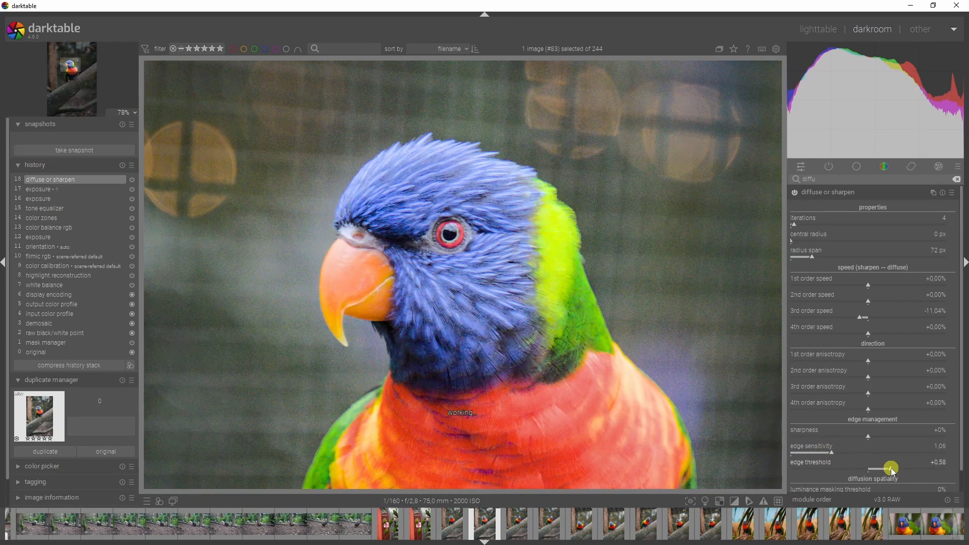
Step: Compare the photo with diffuse or sharpen switched off and on, and review the whole image
{"action": "left_click", "coordinate": [796, 193]}
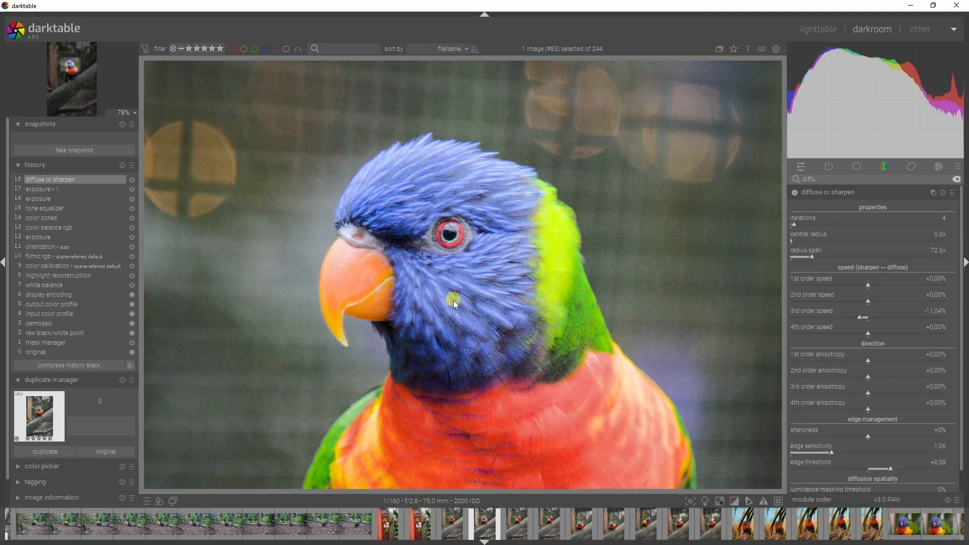
{"action": "scroll", "coordinate": [453, 301], "scroll_direction": "down", "scroll_amount": 5}
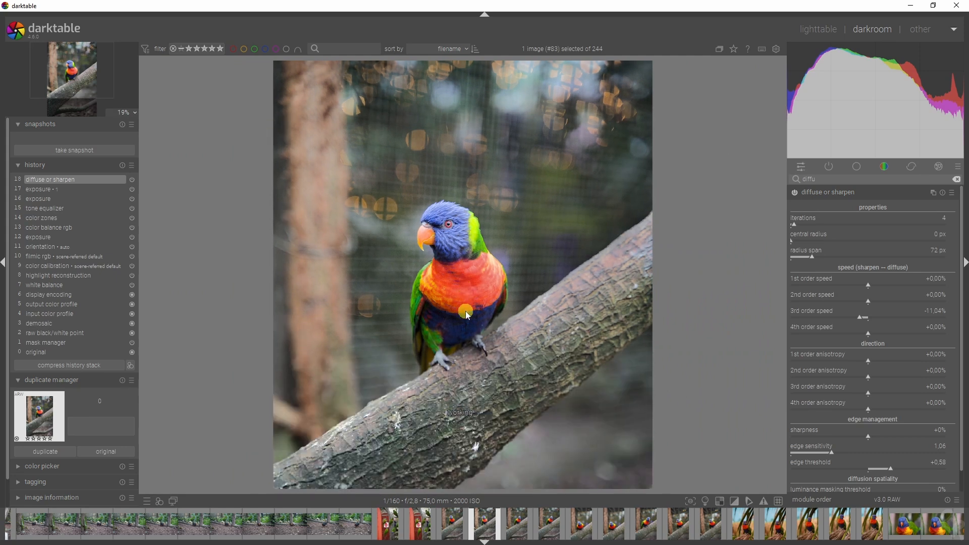
{"action": "scroll", "coordinate": [465, 311], "scroll_direction": "down", "scroll_amount": 2}
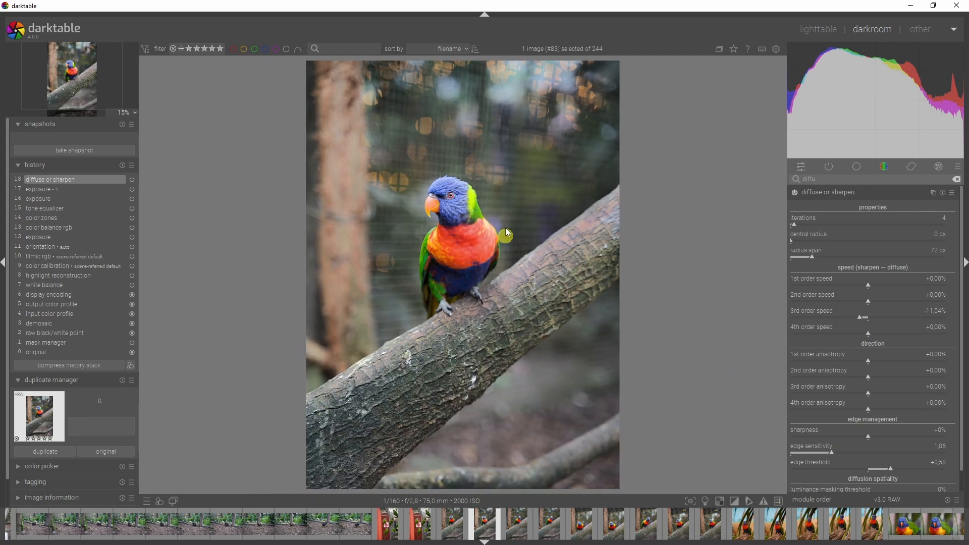